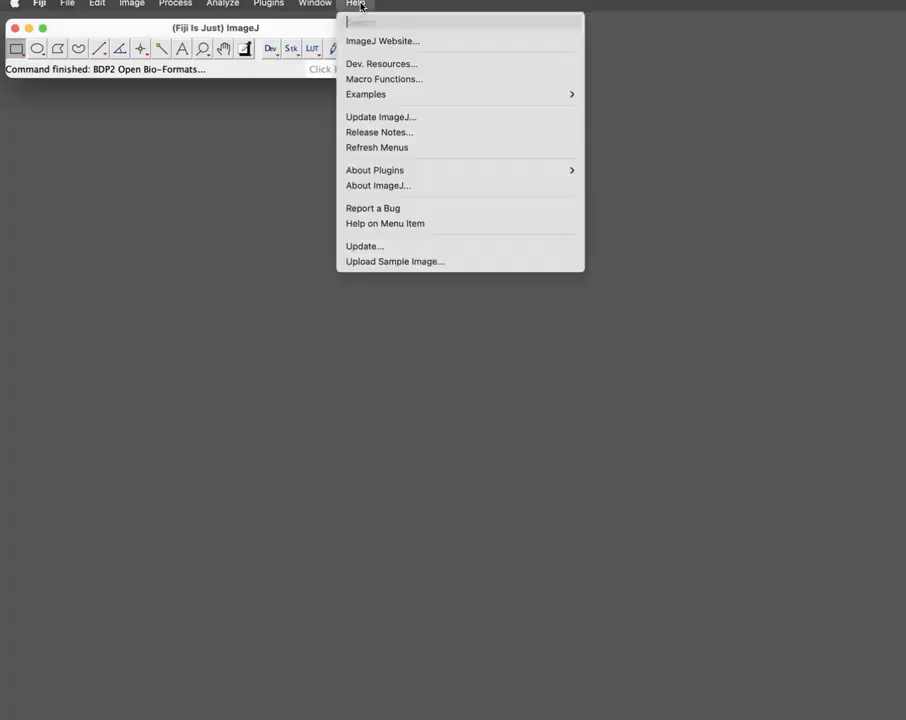
- Check in the ImageJ Updater's update sites that BigDataProcessor is enabled, apply the site list and close the updater
click(403, 248)
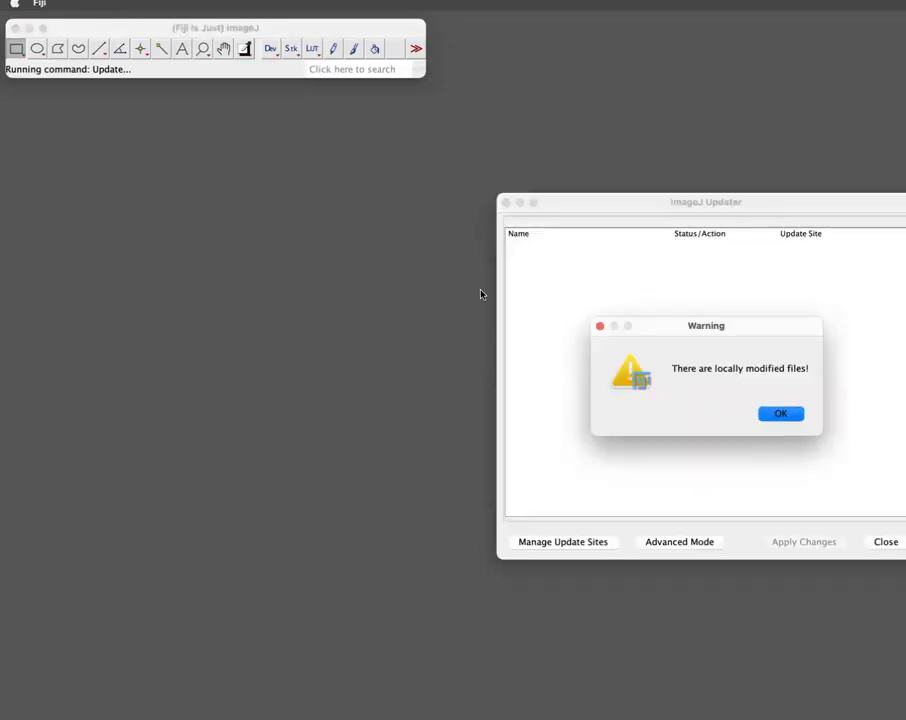
click(788, 416)
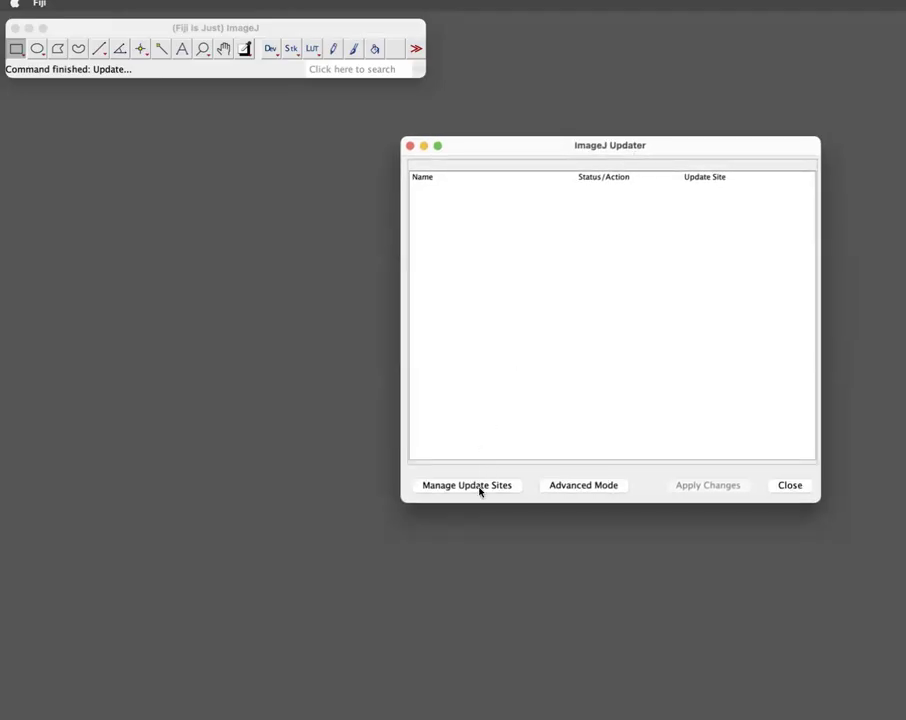
click(480, 487)
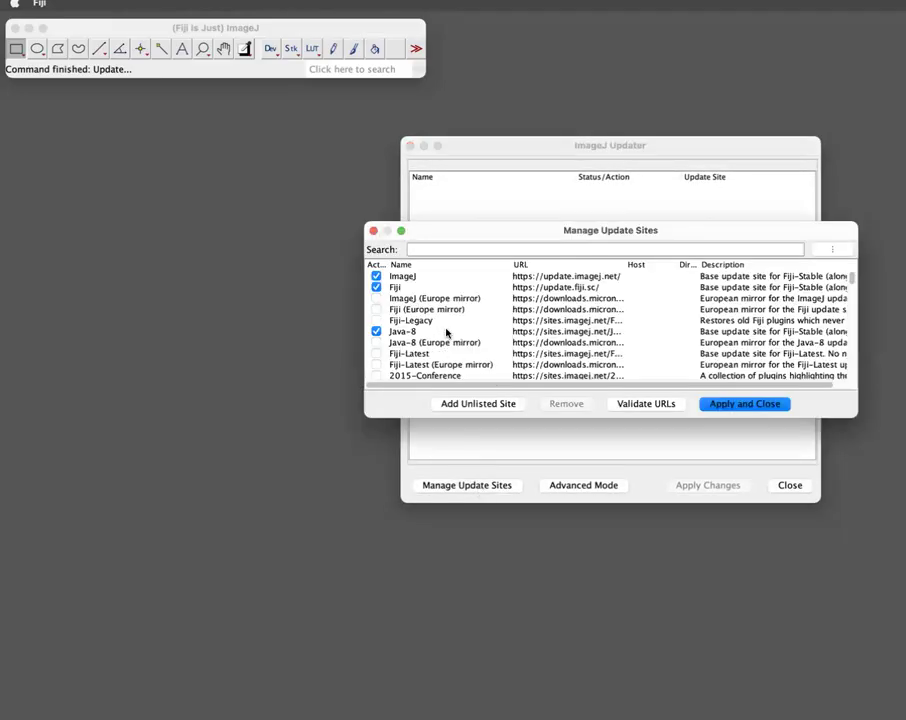
scroll(446, 330, down, 10)
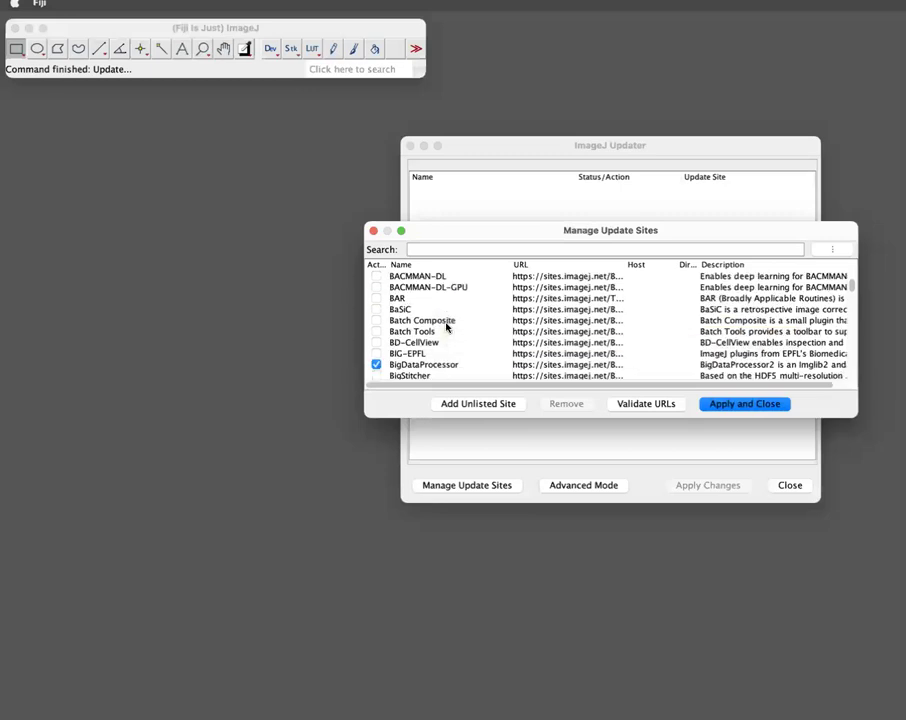
scroll(430, 340, down, 1)
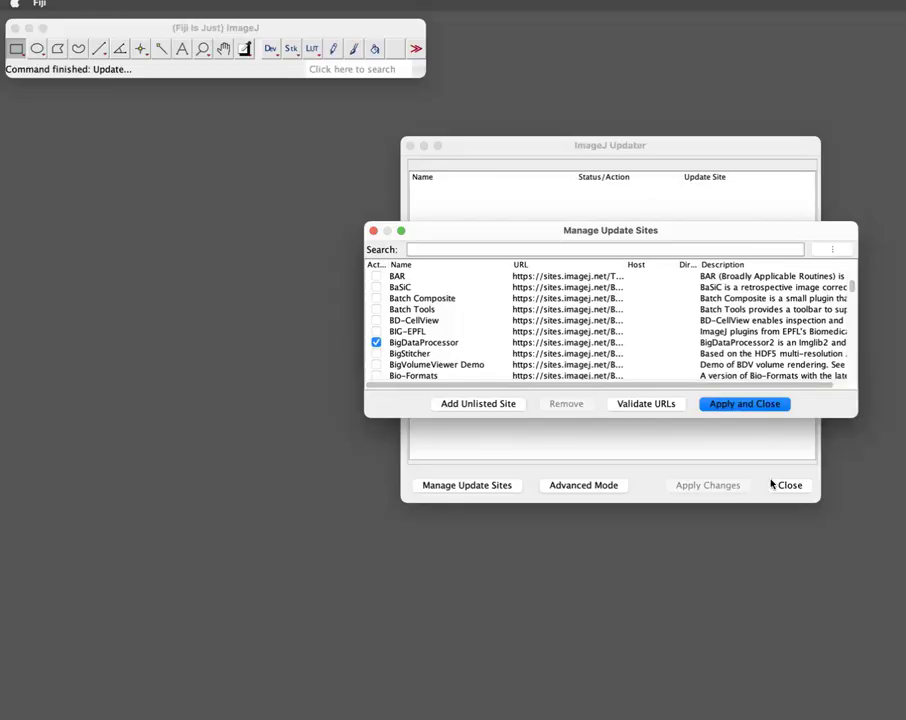
click(737, 406)
click(790, 486)
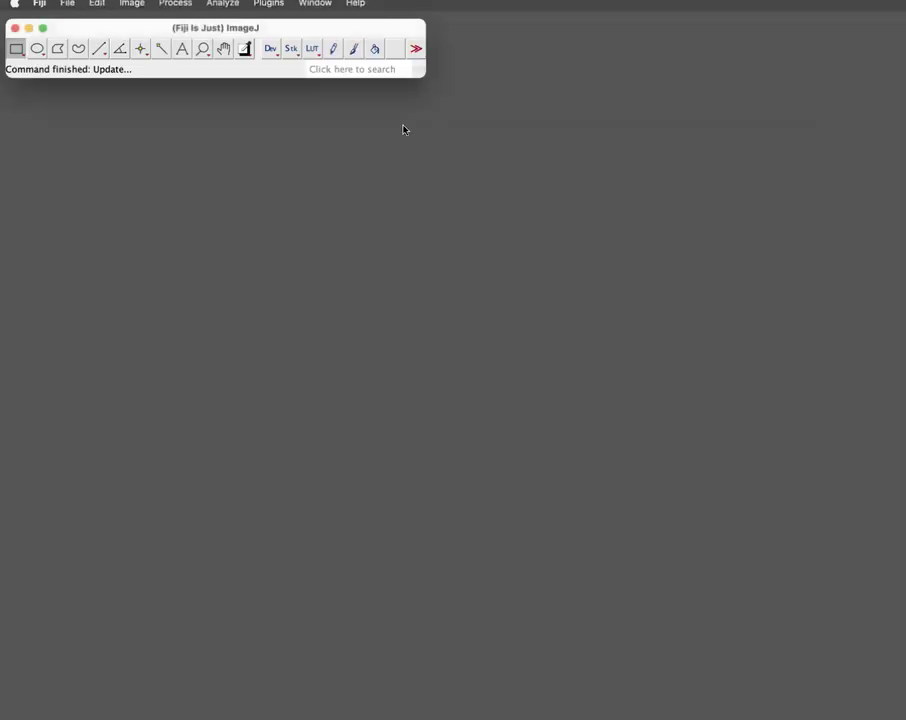
click(356, 5)
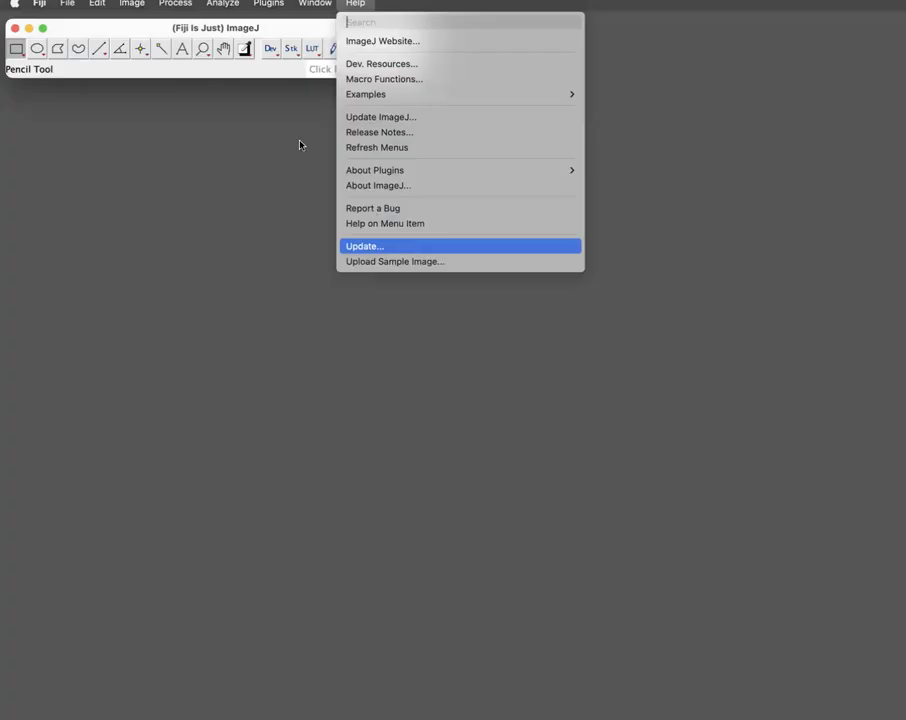
click(237, 28)
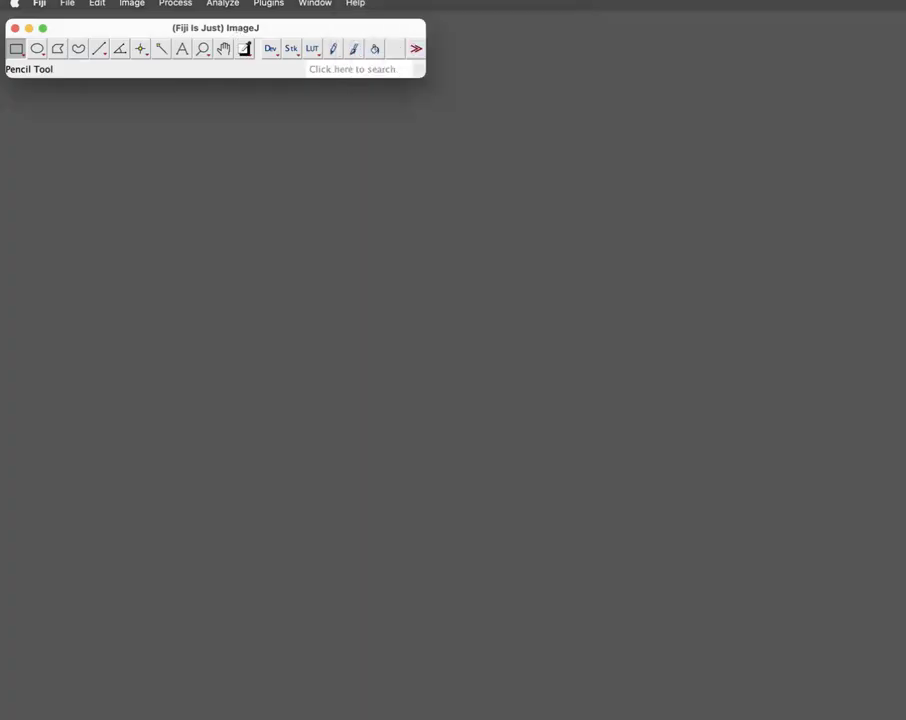
- Launch the BigDataProcessor2 plugin and place its window just below the main ImageJ window
click(272, 5)
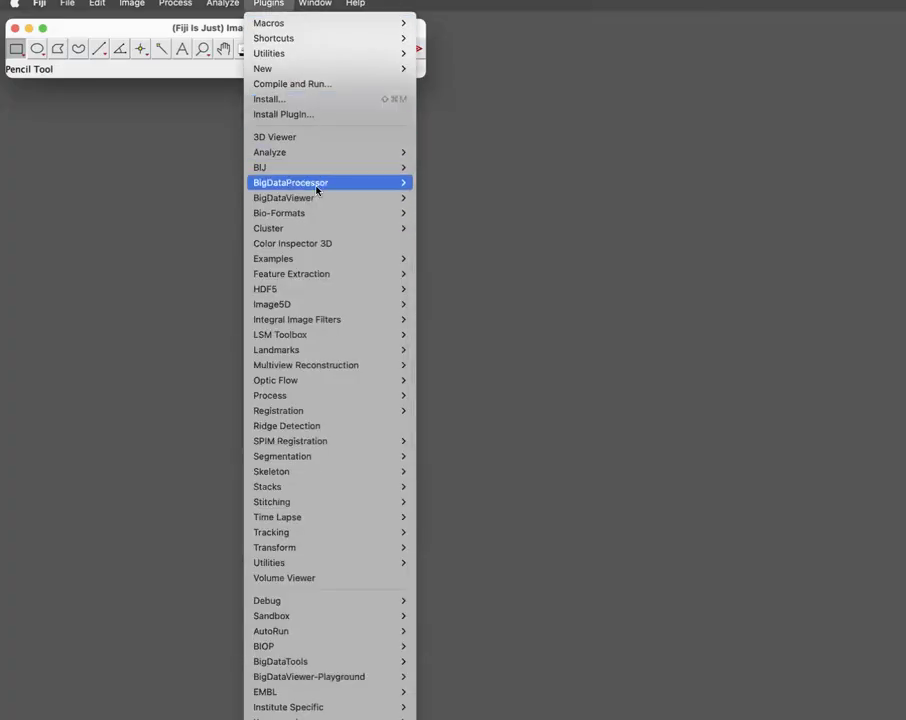
mouse_move(378, 187)
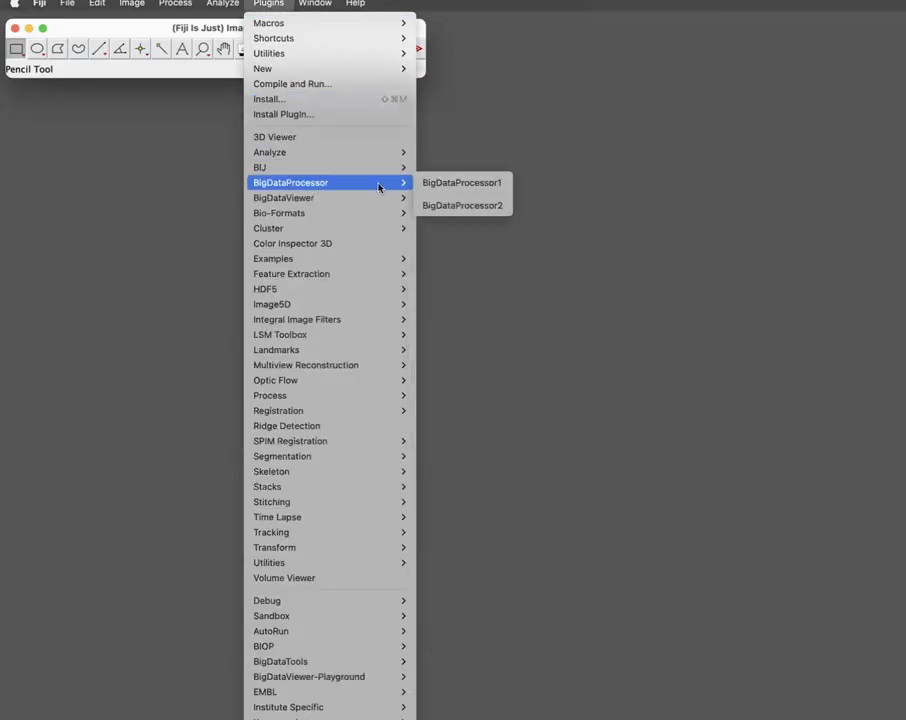
click(481, 212)
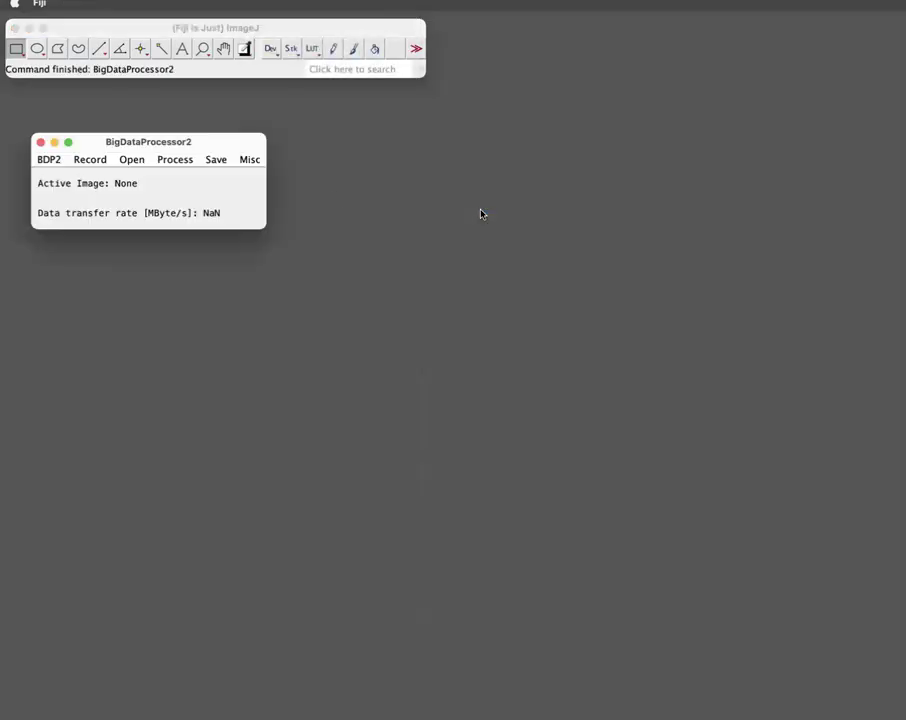
drag(182, 146, 177, 138)
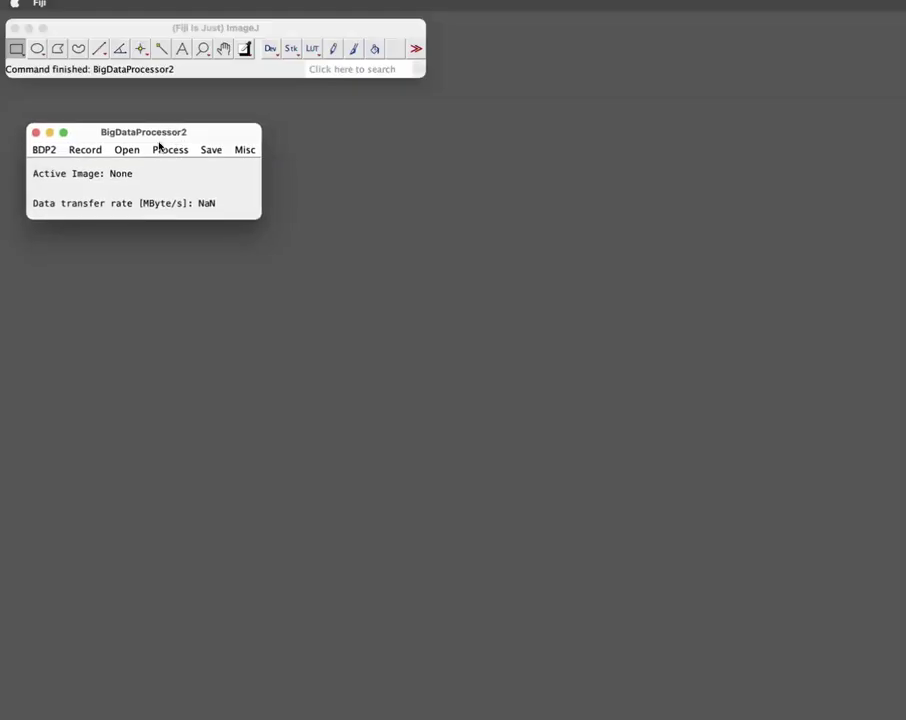
- Open movie-with-drift.tif through Bio-Formats in a new viewer with series index 0, and place the viewer beside the BigDataProcessor2 window
click(128, 150)
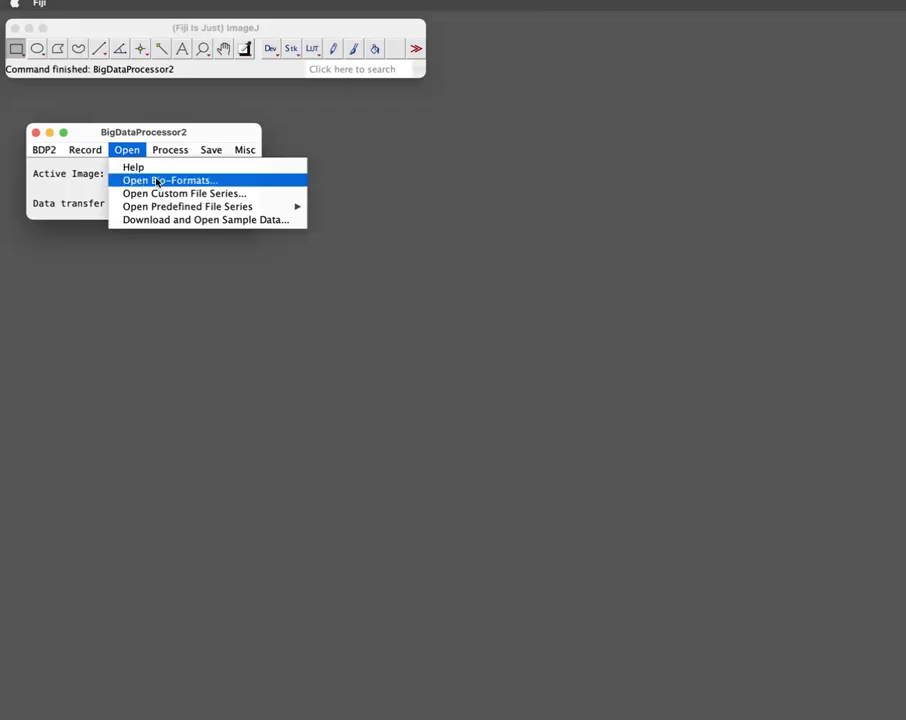
click(158, 183)
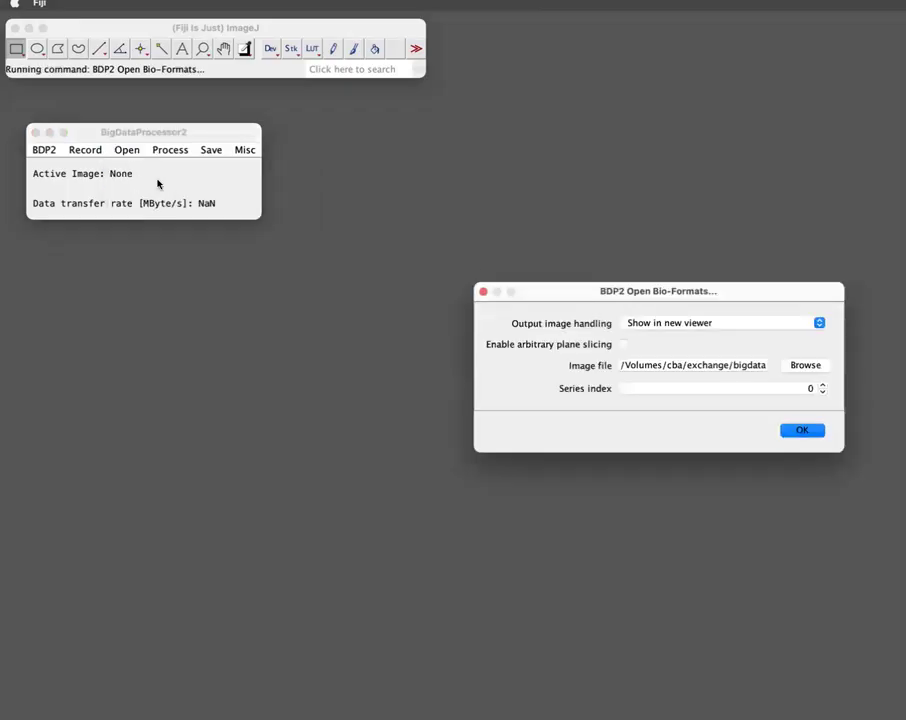
drag(721, 293, 328, 281)
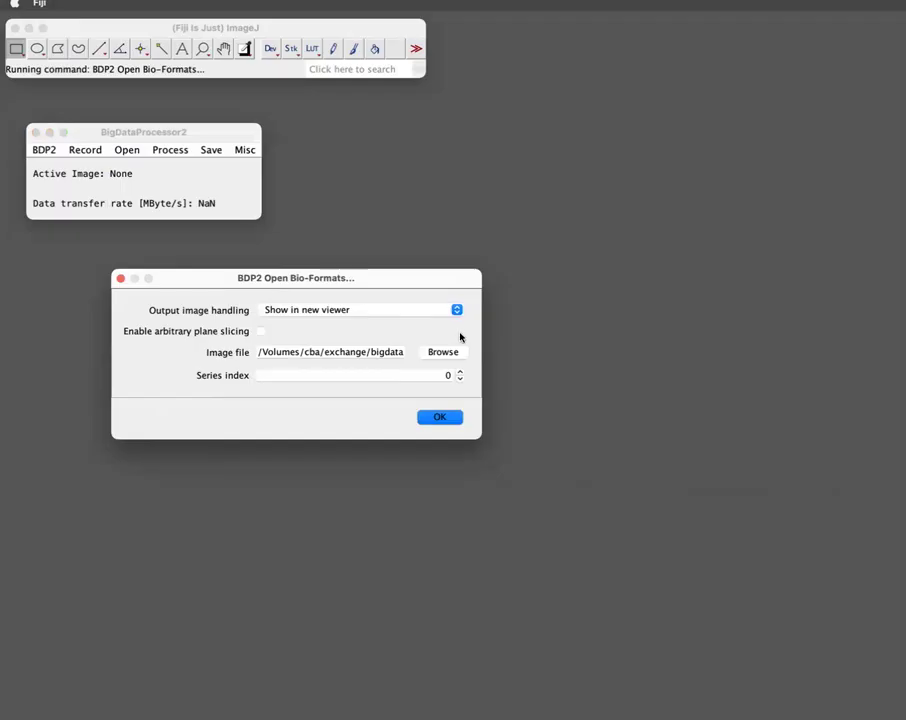
drag(483, 330, 761, 328)
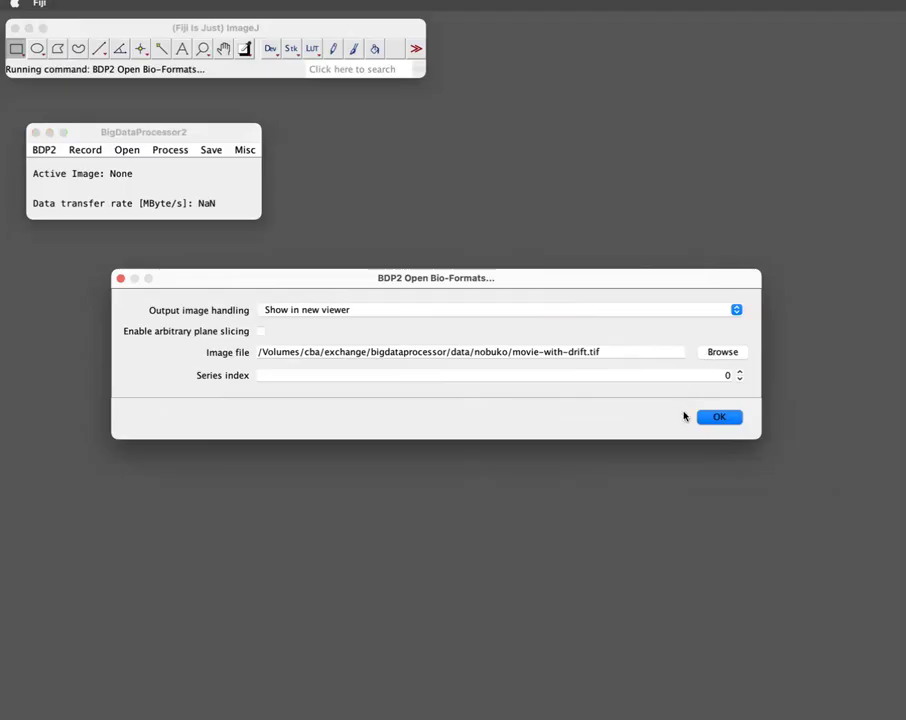
click(731, 418)
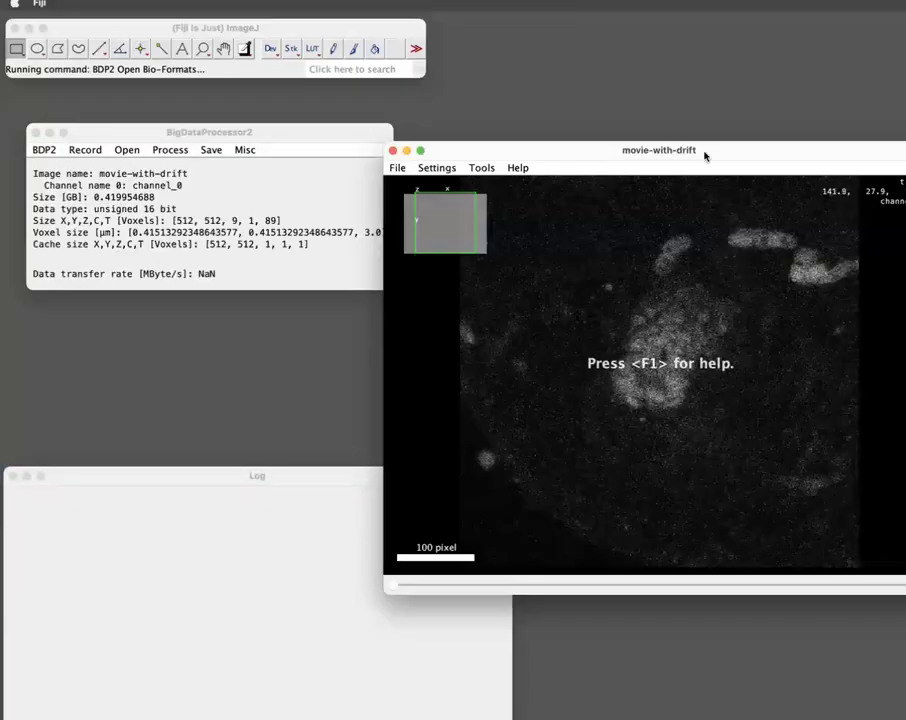
drag(704, 155, 647, 95)
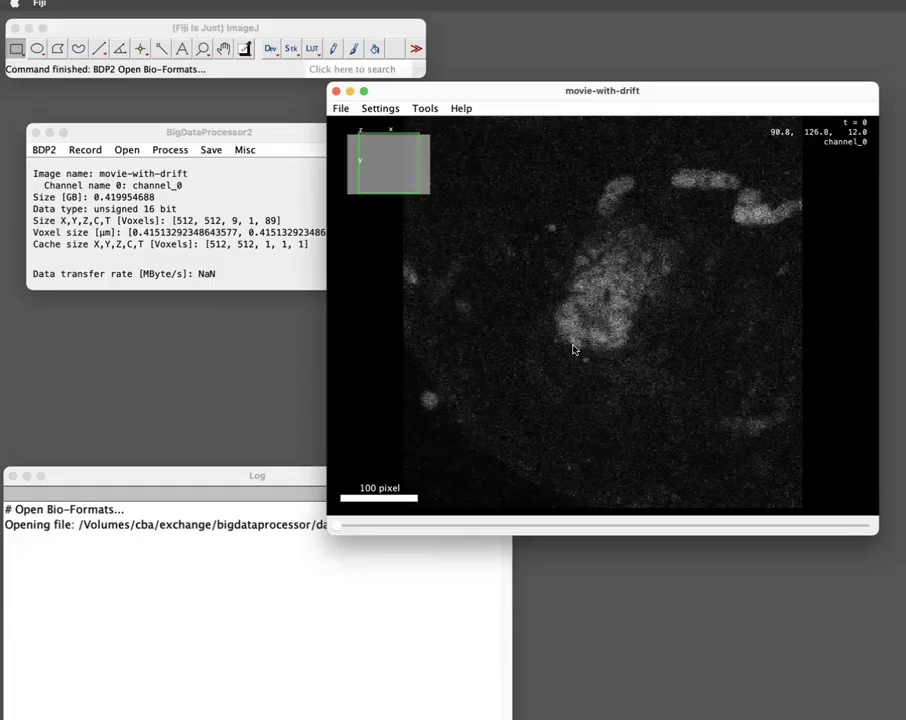
- Examine how the bright tissue drifts across the movie's time points, then return to time point 0
click(390, 529)
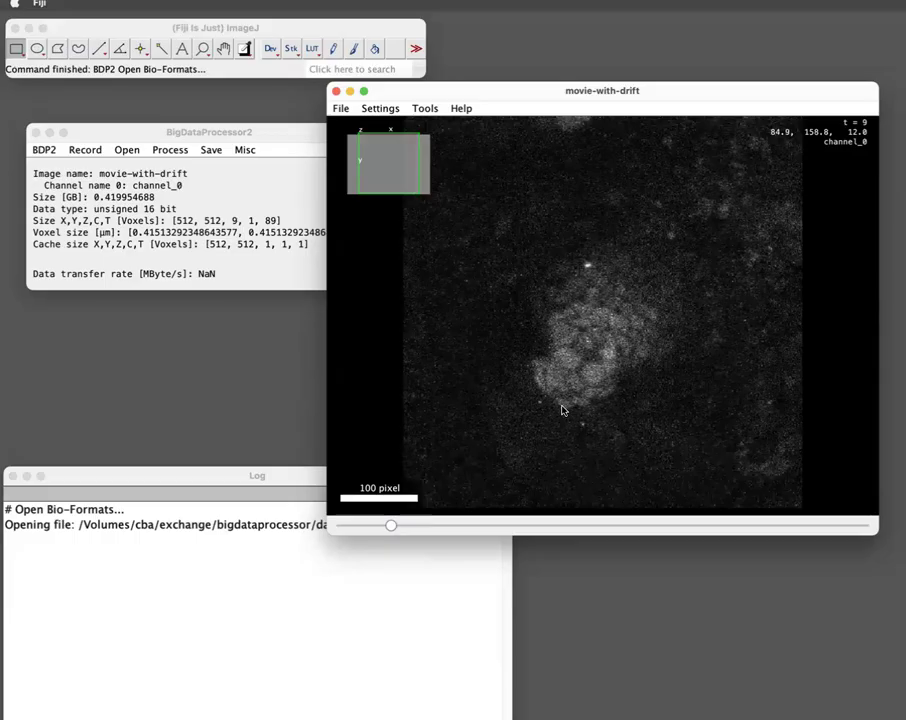
click(572, 526)
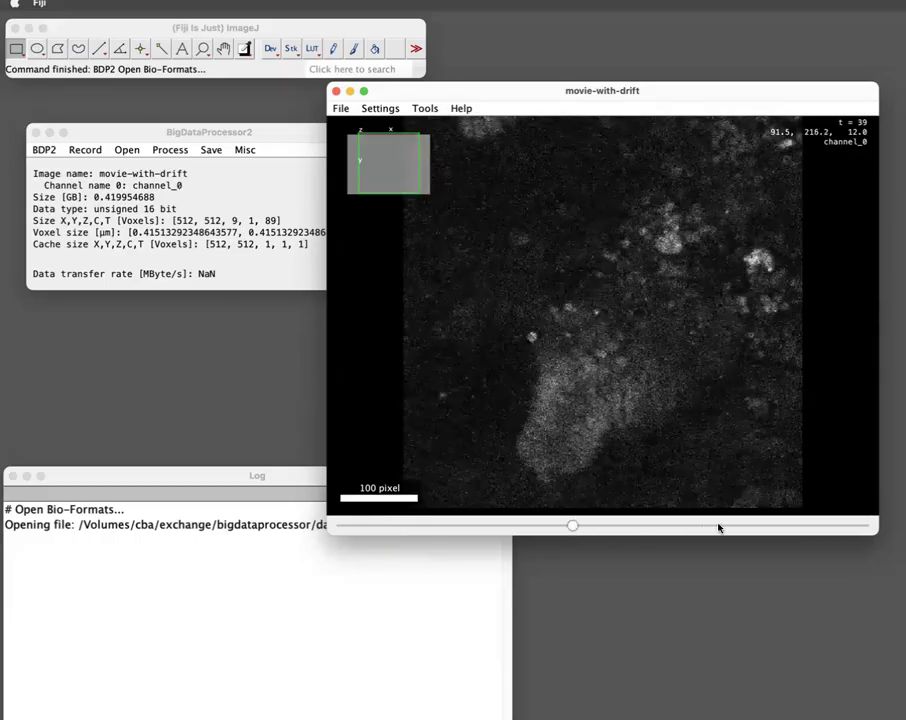
click(731, 527)
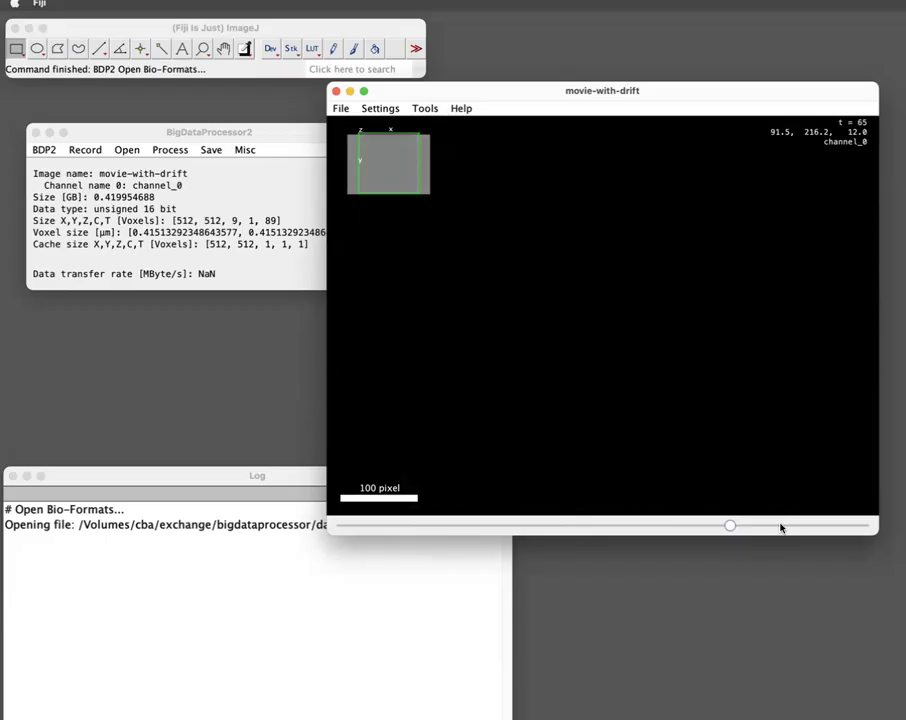
click(781, 527)
click(704, 526)
click(609, 526)
click(556, 526)
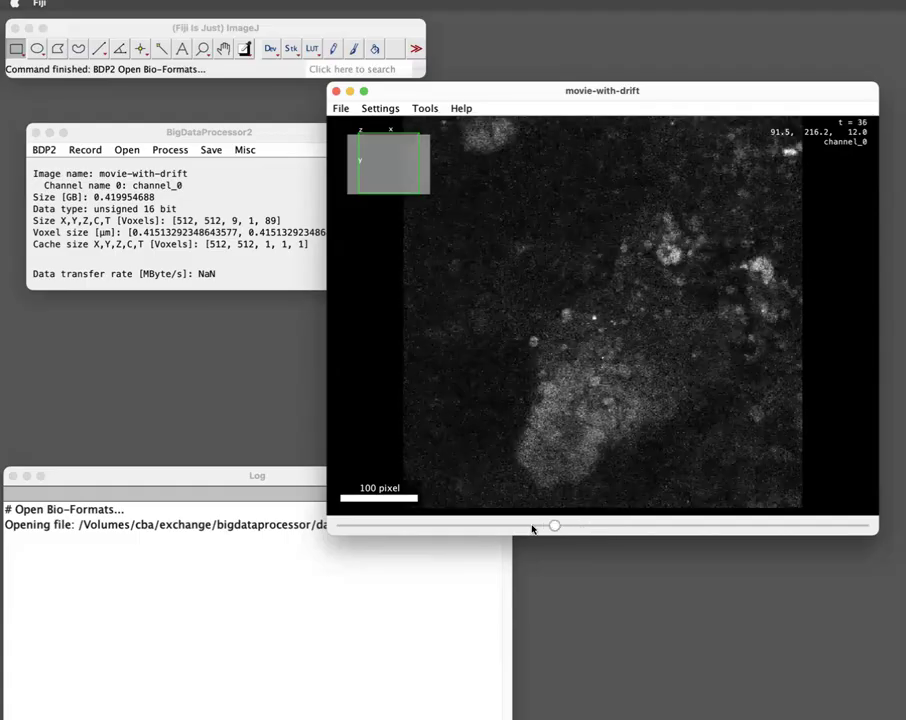
drag(553, 527, 678, 526)
drag(515, 537, 356, 520)
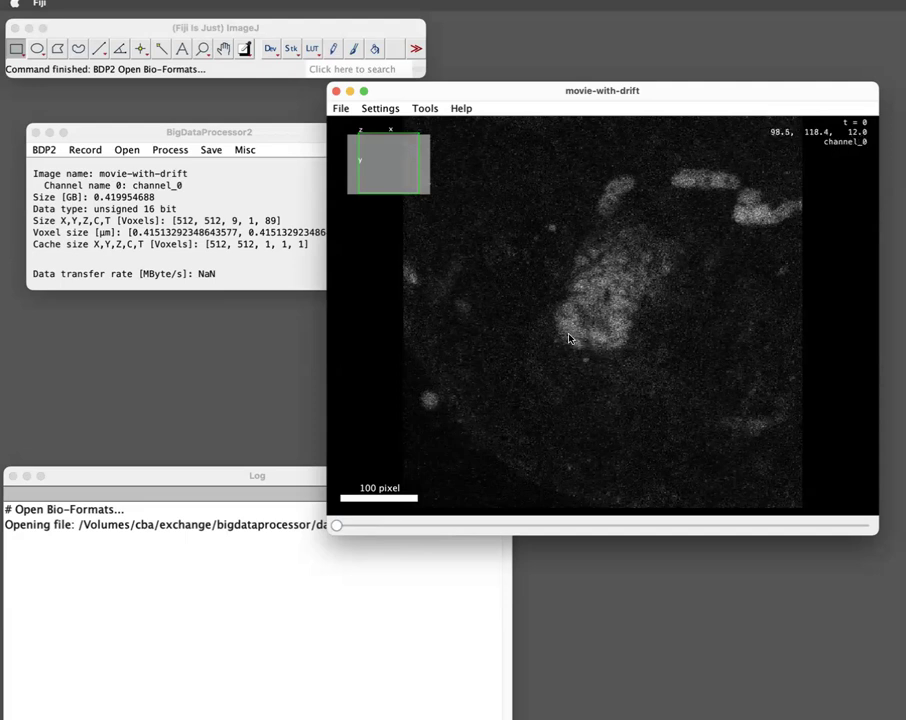
- Examine the z-slices of the movie at time point 0, ending on a slice through the bright central tissue
scroll(575, 331, up, 5)
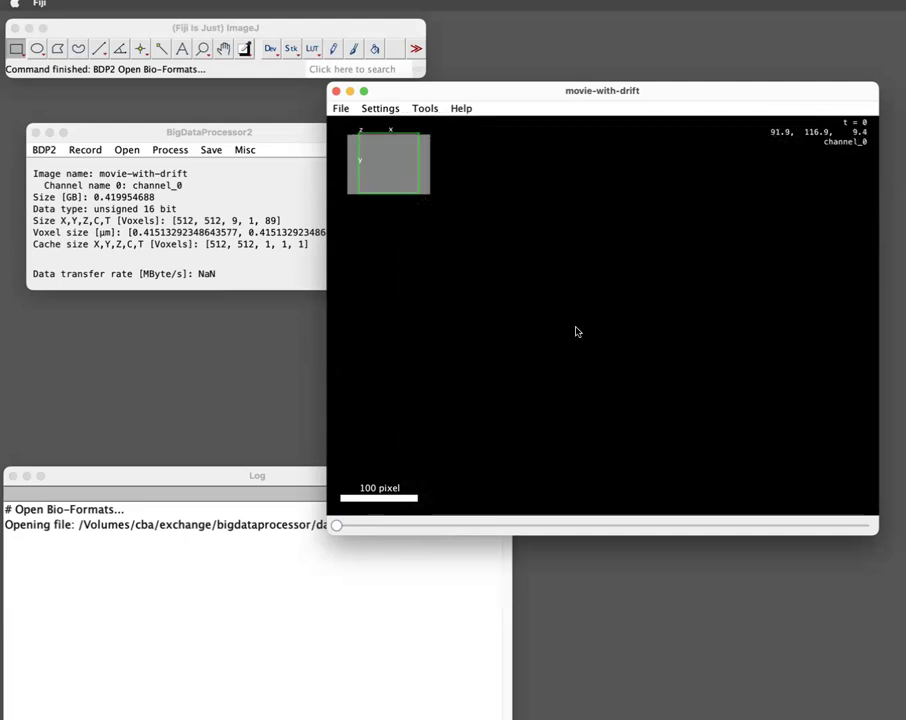
scroll(575, 331, down, 10)
scroll(575, 331, up, 10)
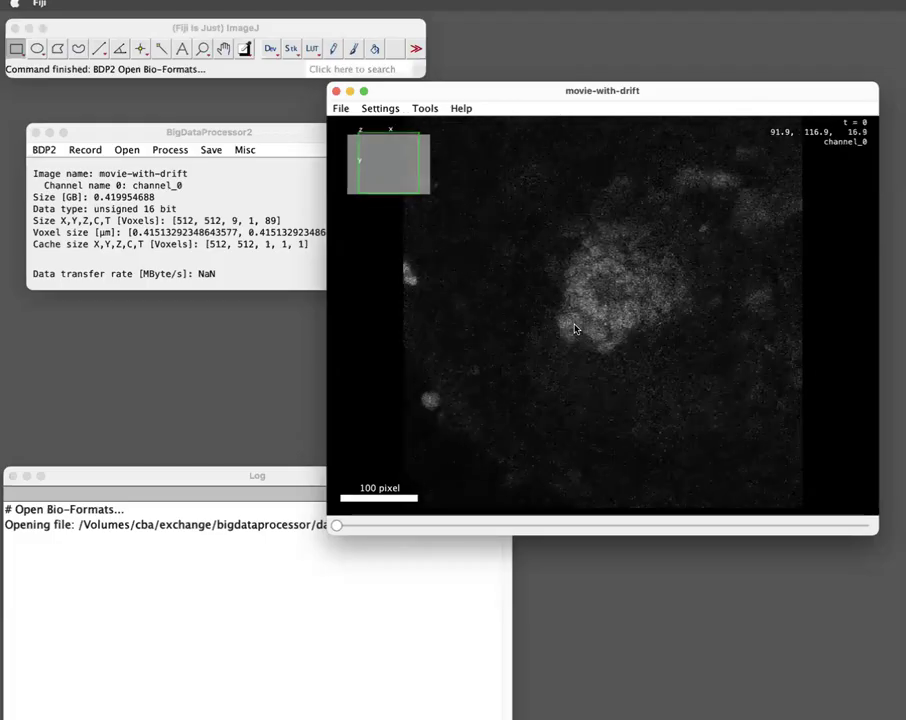
scroll(575, 331, up, 2)
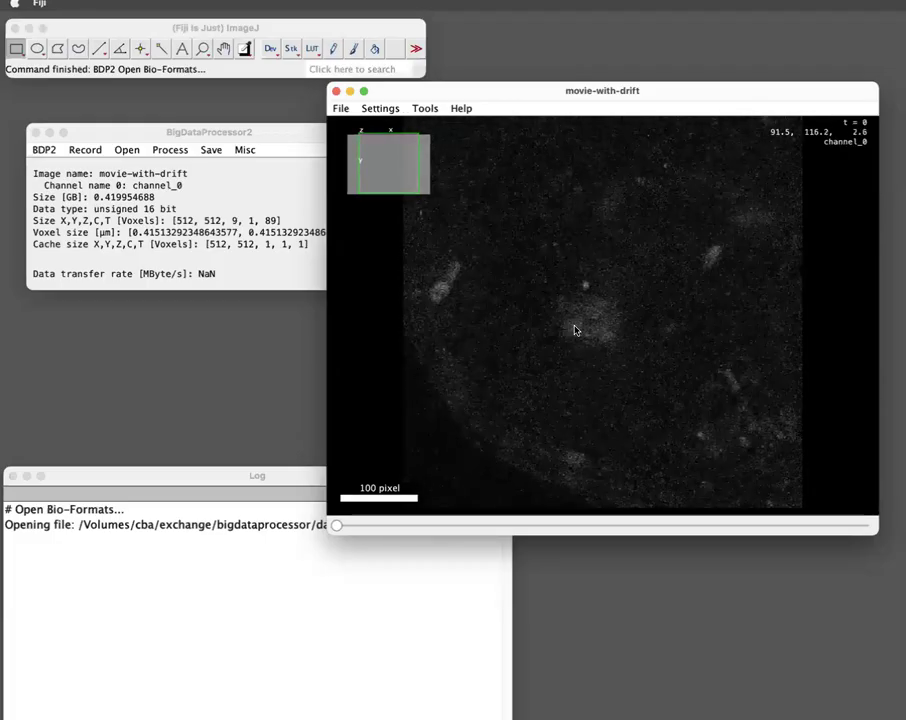
scroll(575, 331, down, 10)
scroll(575, 331, up, 5)
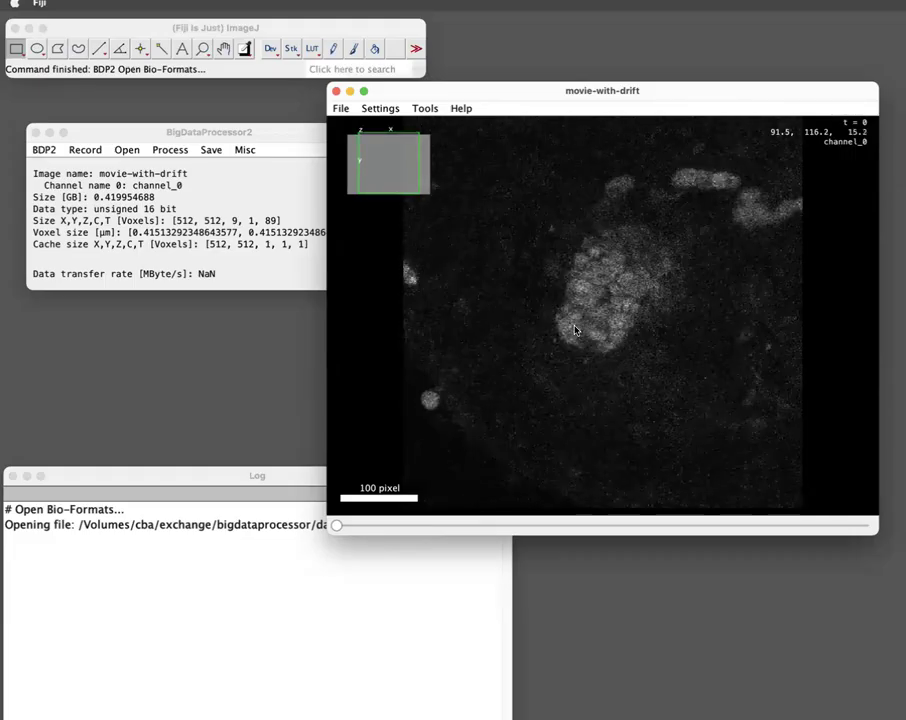
scroll(575, 331, down, 8)
scroll(575, 331, up, 8)
scroll(575, 331, up, 5)
scroll(575, 331, down, 8)
scroll(575, 331, up, 8)
scroll(575, 331, down, 10)
scroll(575, 331, down, 2)
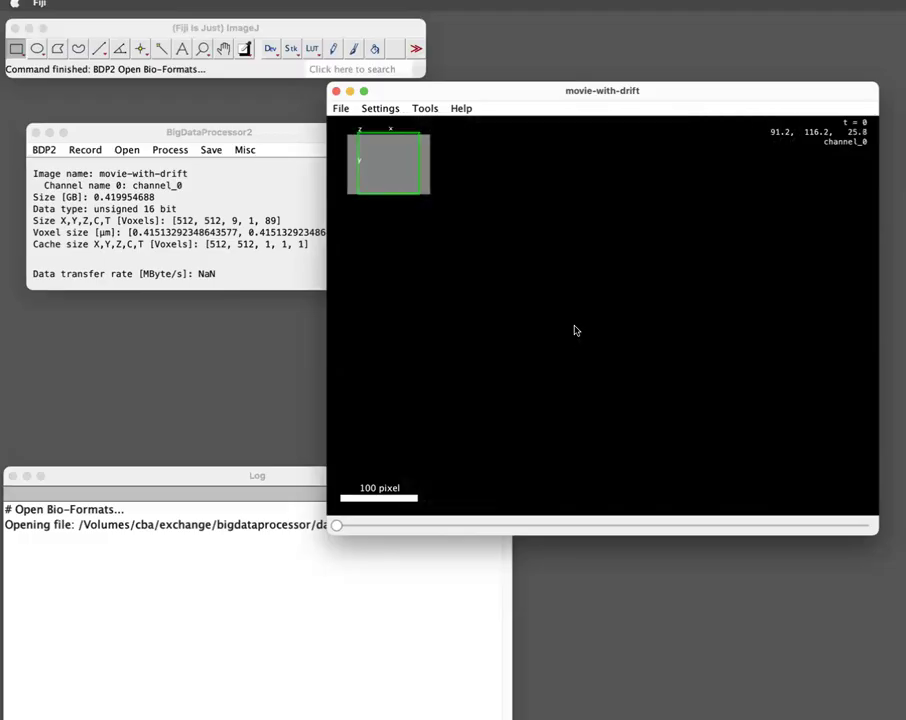
scroll(575, 331, up, 4)
scroll(575, 329, up, 2)
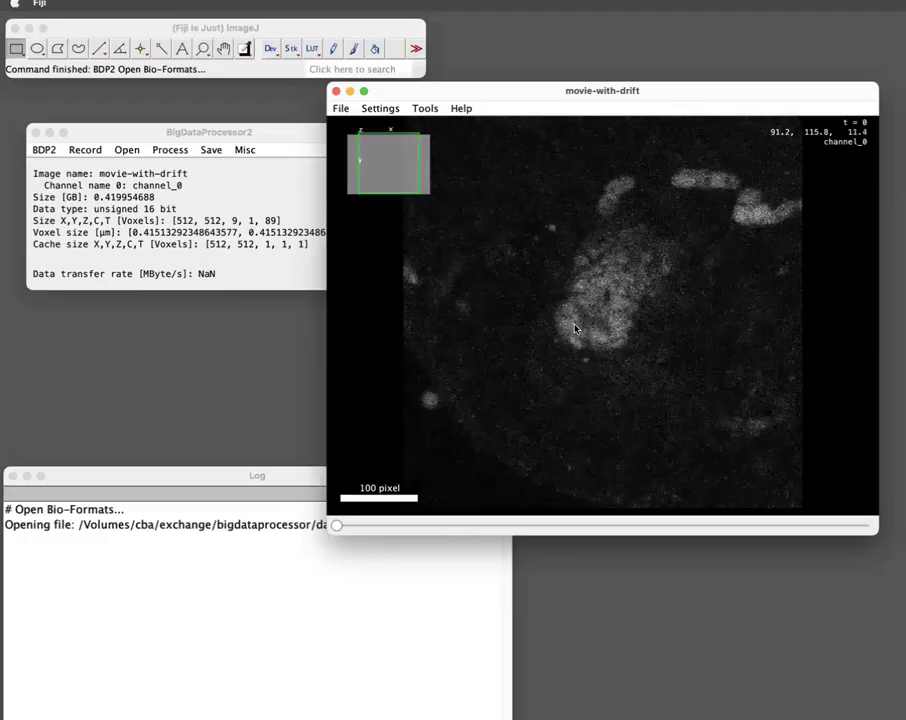
scroll(575, 329, up, 2)
scroll(575, 329, down, 6)
scroll(575, 329, up, 5)
- Start creating a drift-correction track for the movie-with-drift image
click(251, 137)
click(150, 143)
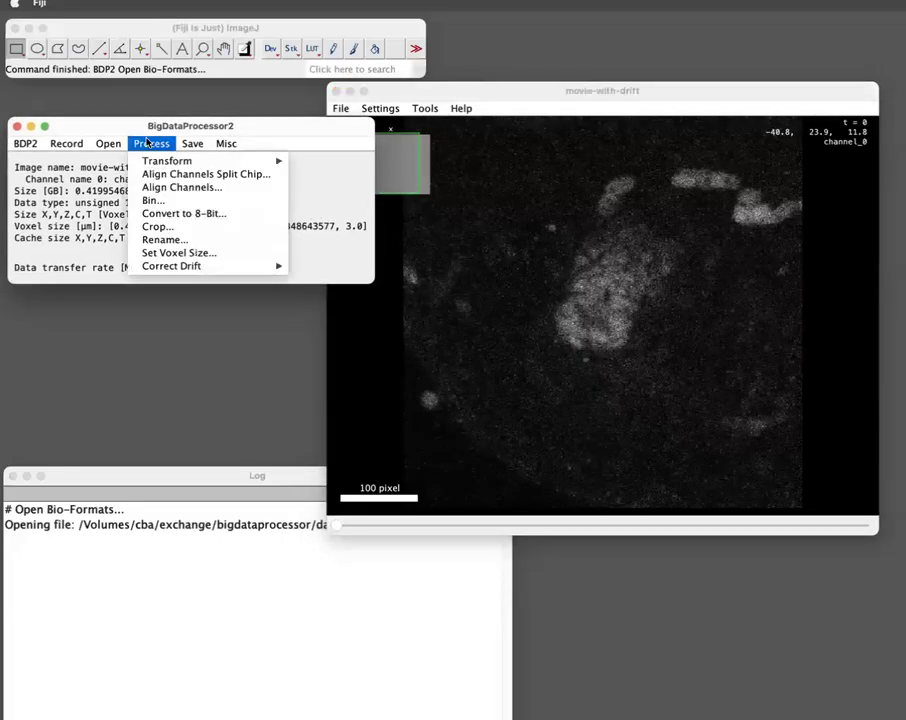
mouse_move(285, 271)
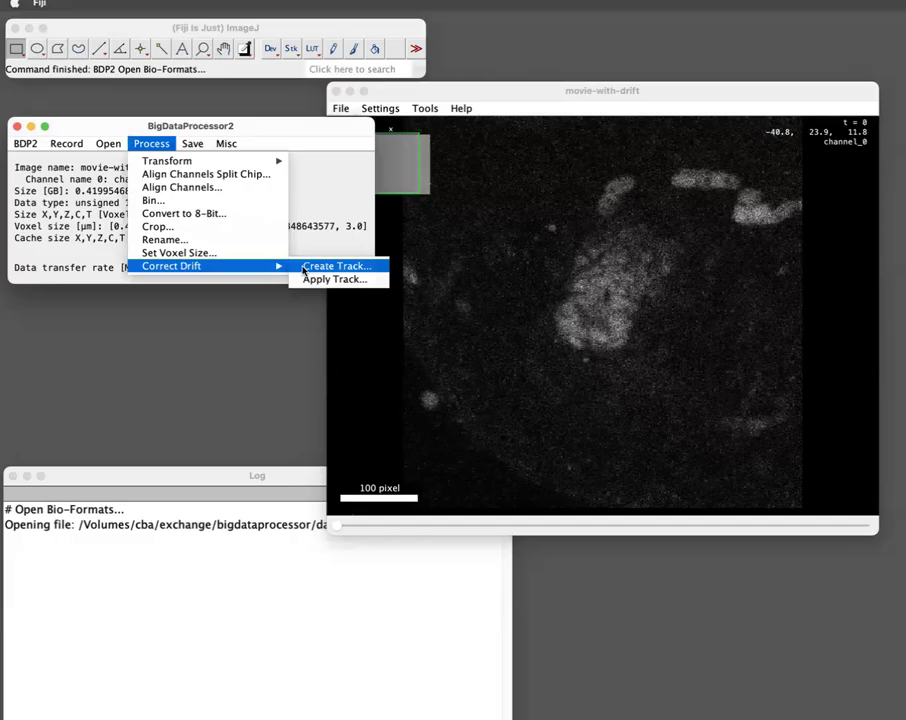
click(303, 267)
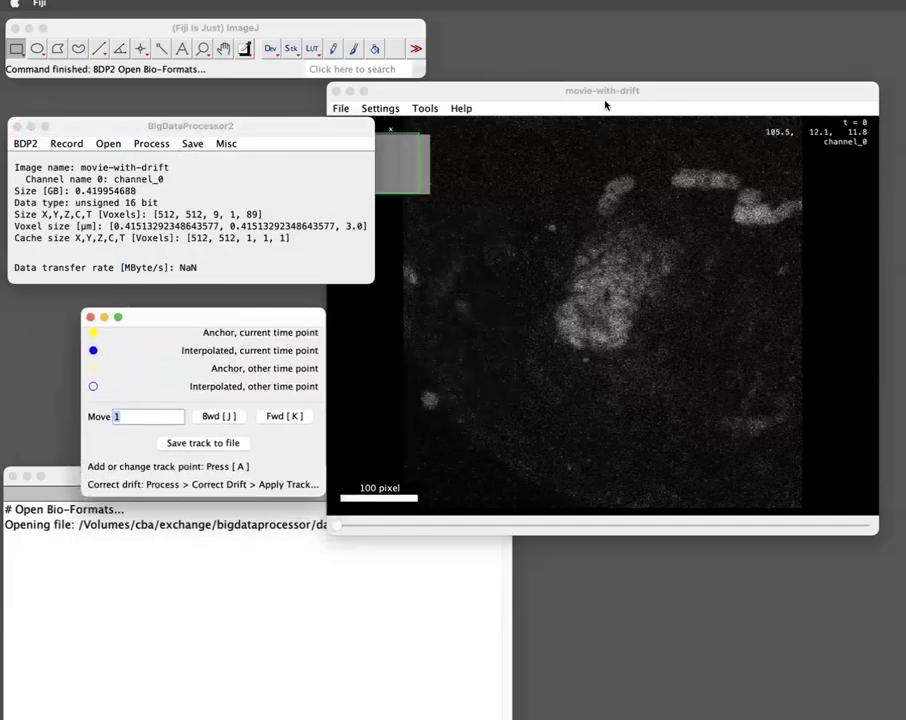
- Add an anchor track point on the lower-left edge of the bright central tissue at time point 0
click(569, 368)
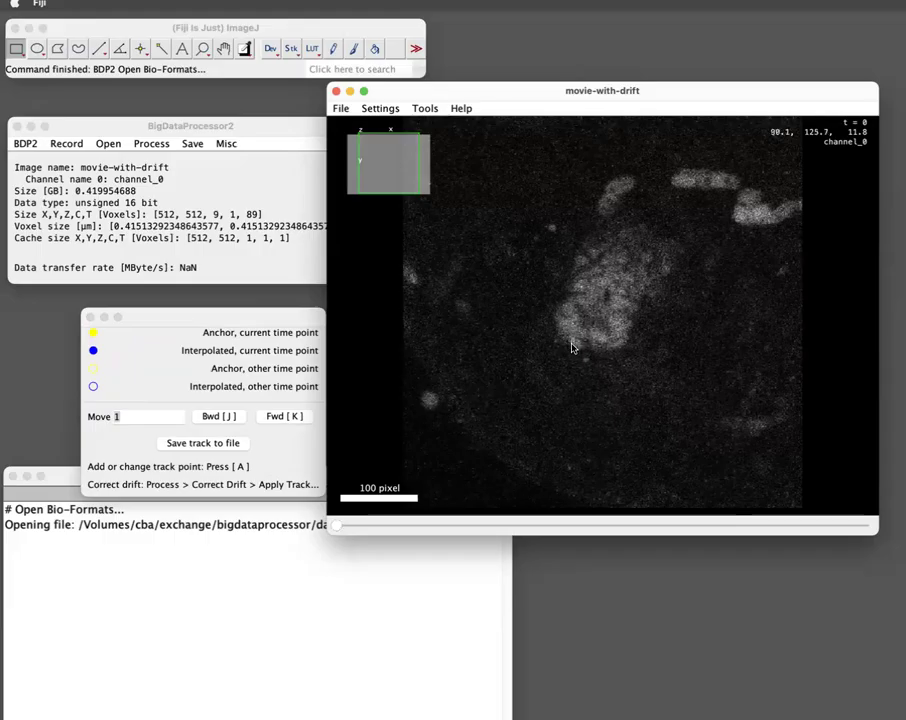
key(a)
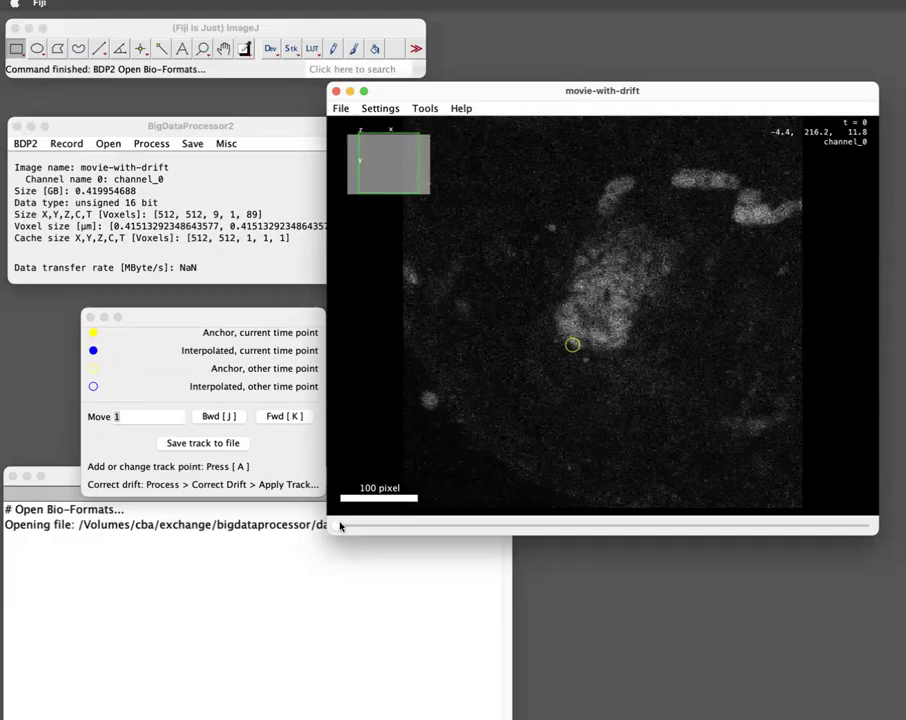
click(253, 317)
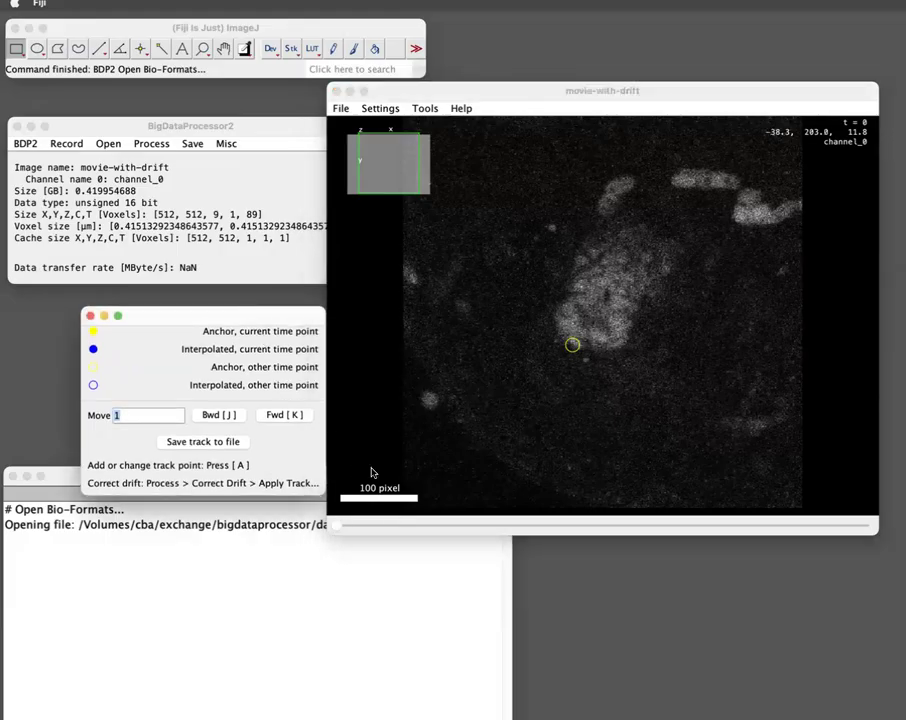
- Add an anchor track point at time point 1 on the lower-left edge of the bright central tissue
click(600, 346)
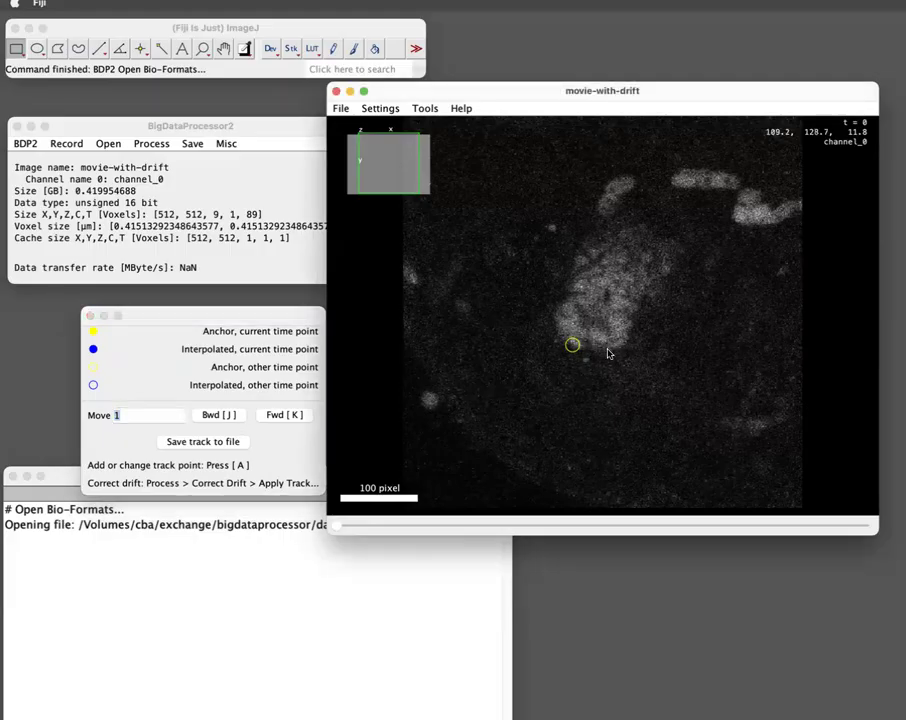
key(k)
key(j)
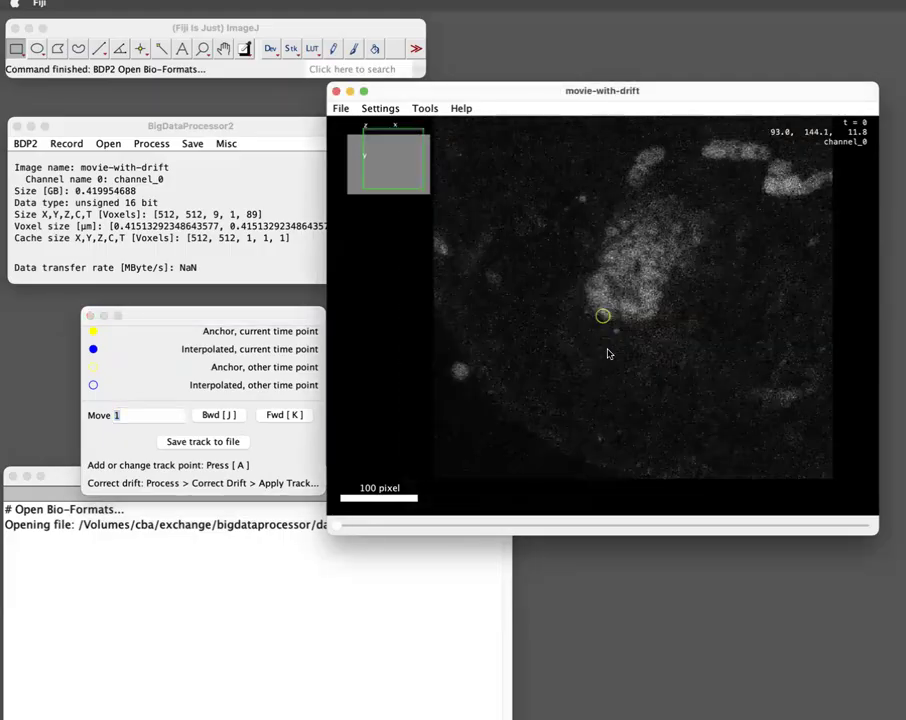
key(k)
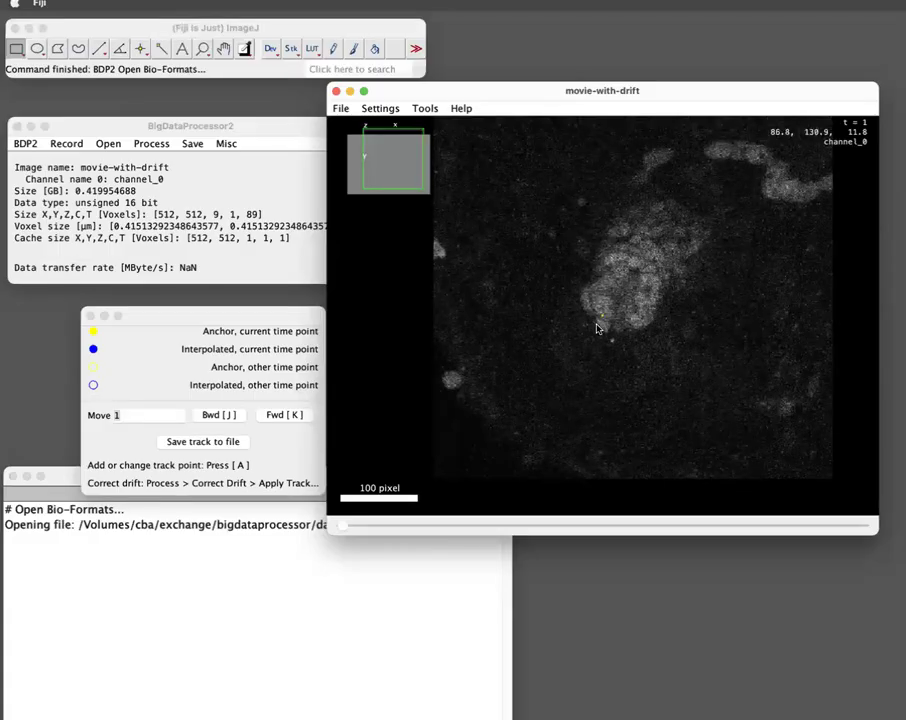
scroll(597, 328, down, 1)
scroll(597, 328, down, 1)
key(a)
- Add an anchor track point at time point 10 on the lower edge of the central tissue, in a z-slice where that edge is distinct
key(k)
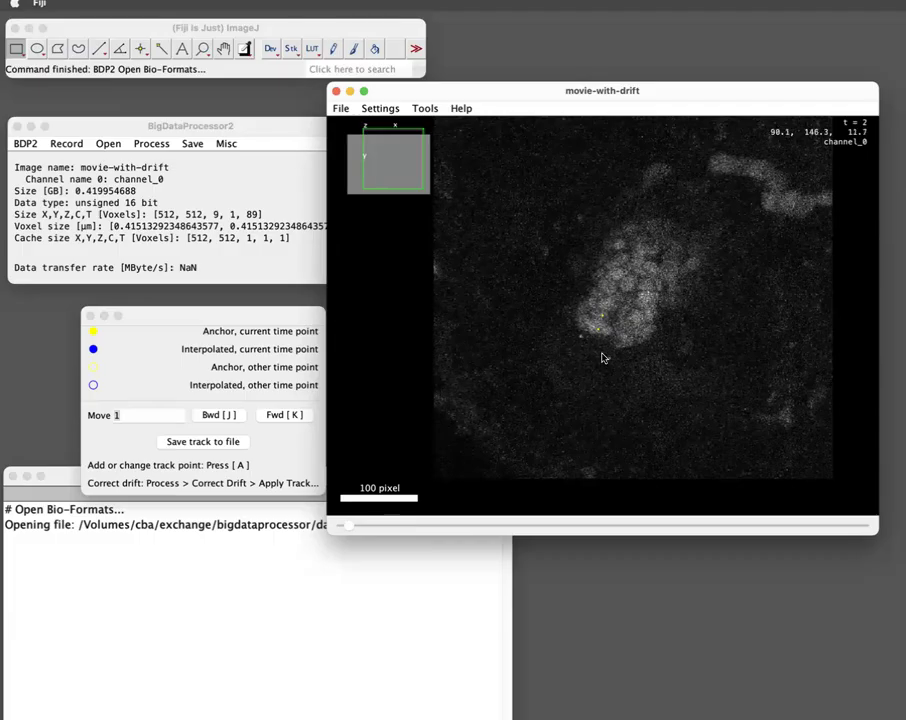
scroll(601, 347, up, 3)
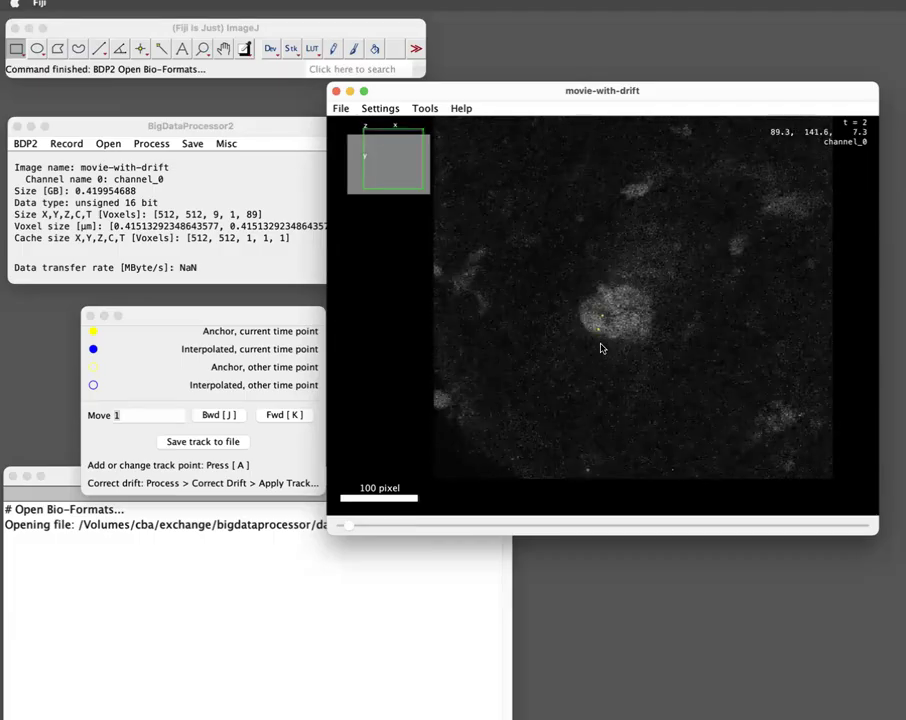
scroll(601, 347, down, 1)
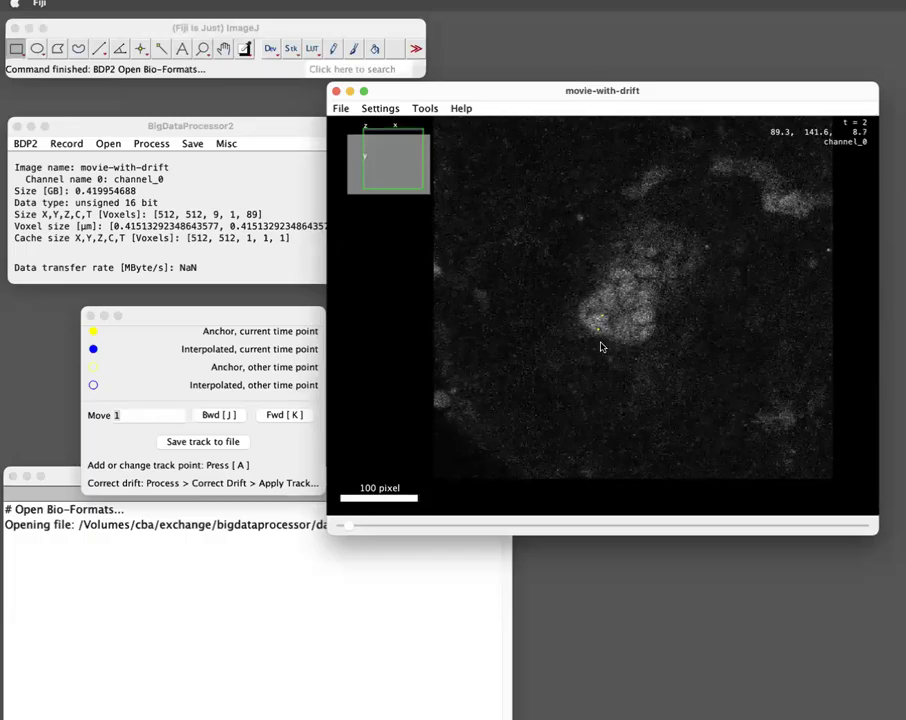
key(k)
key(k)
key(k)
key(k)
key(k)
key(k)
key(k)
key(k)
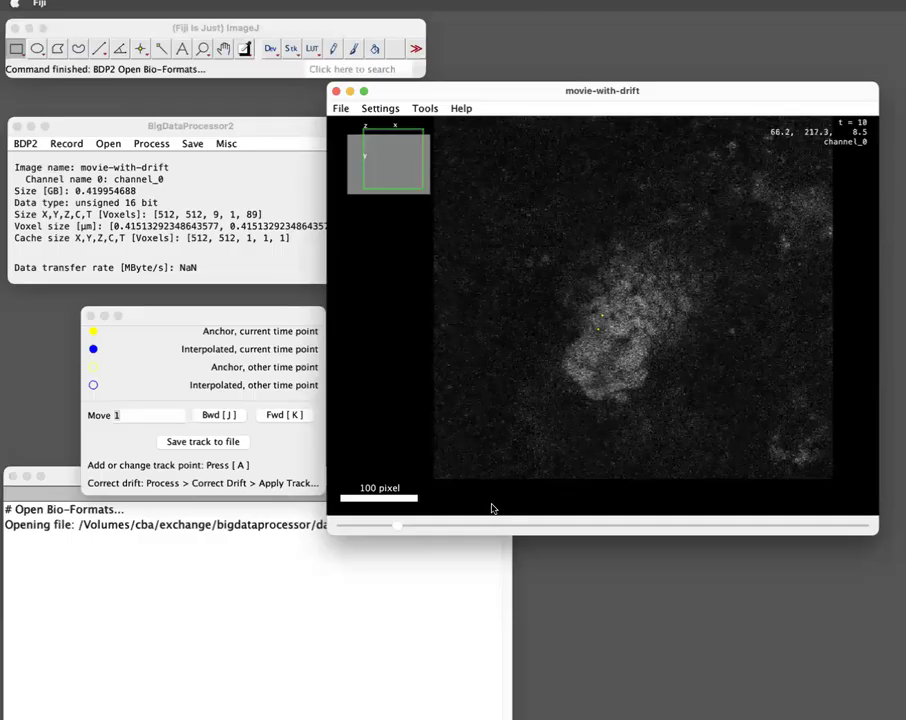
scroll(582, 410, down, 3)
scroll(607, 406, up, 3)
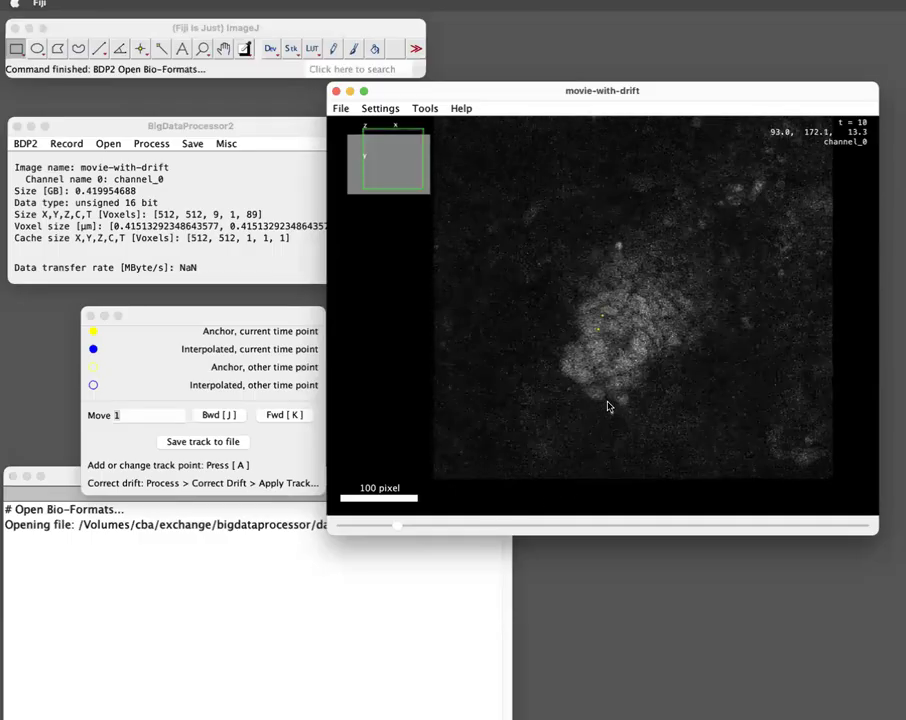
scroll(604, 406, down, 2)
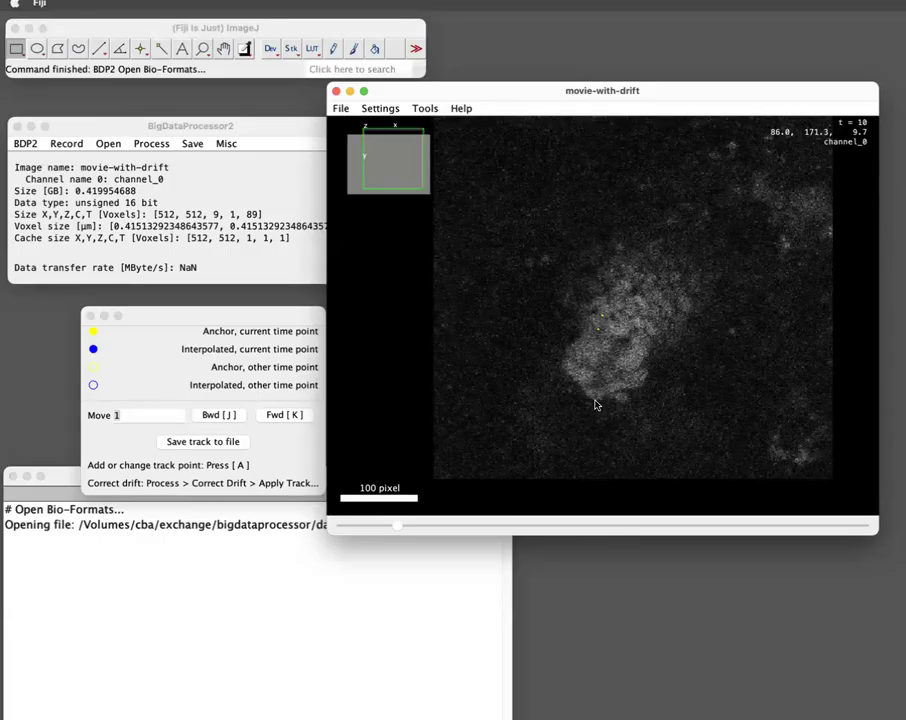
key(a)
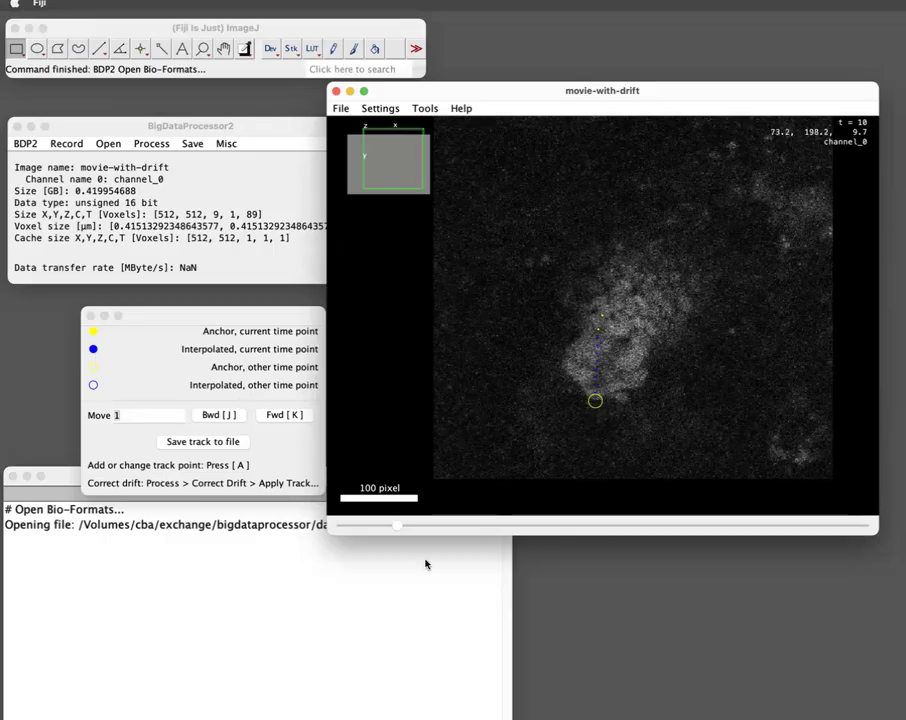
- Add anchor track points on the lower edge of the central tissue at time points 15 and 28
click(388, 525)
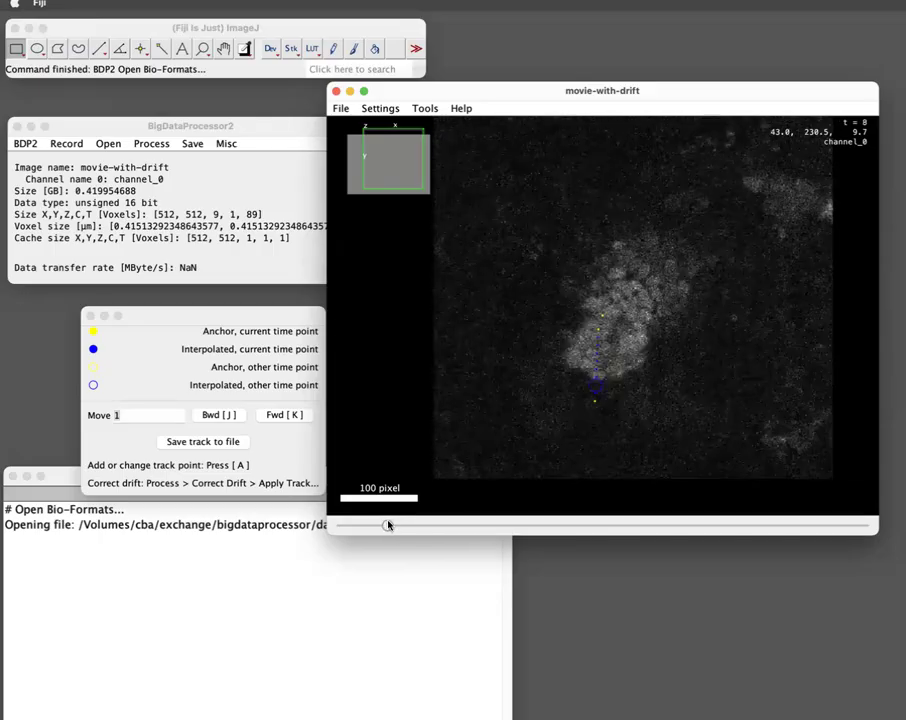
drag(381, 523, 427, 524)
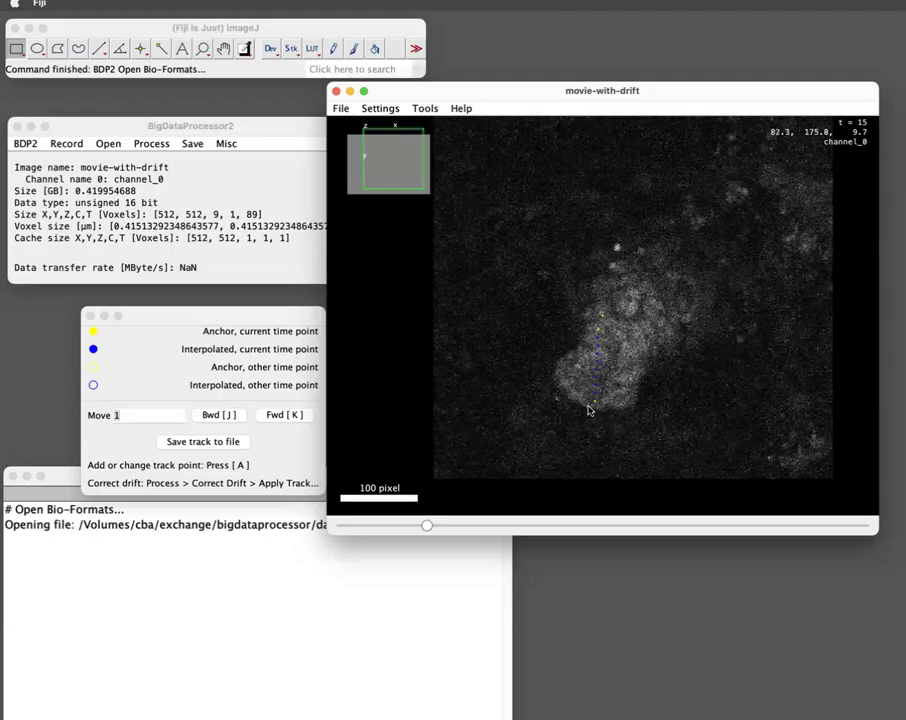
key(a)
drag(432, 530, 508, 528)
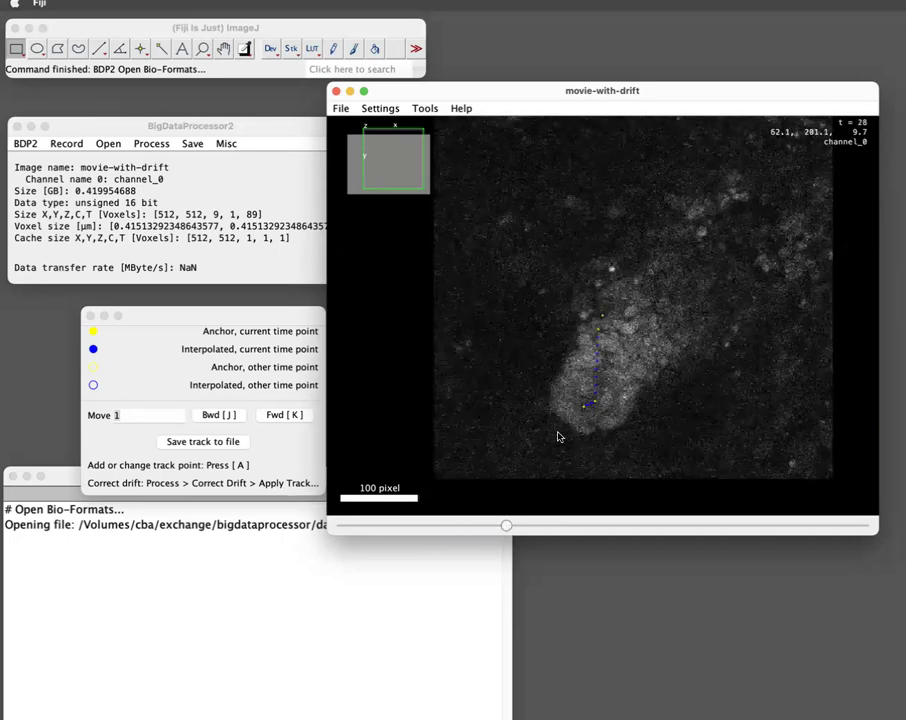
key(a)
- Add an anchor track point at time point 42 on the tissue's lower tip, after choosing a suitable z-slice
drag(508, 530, 594, 510)
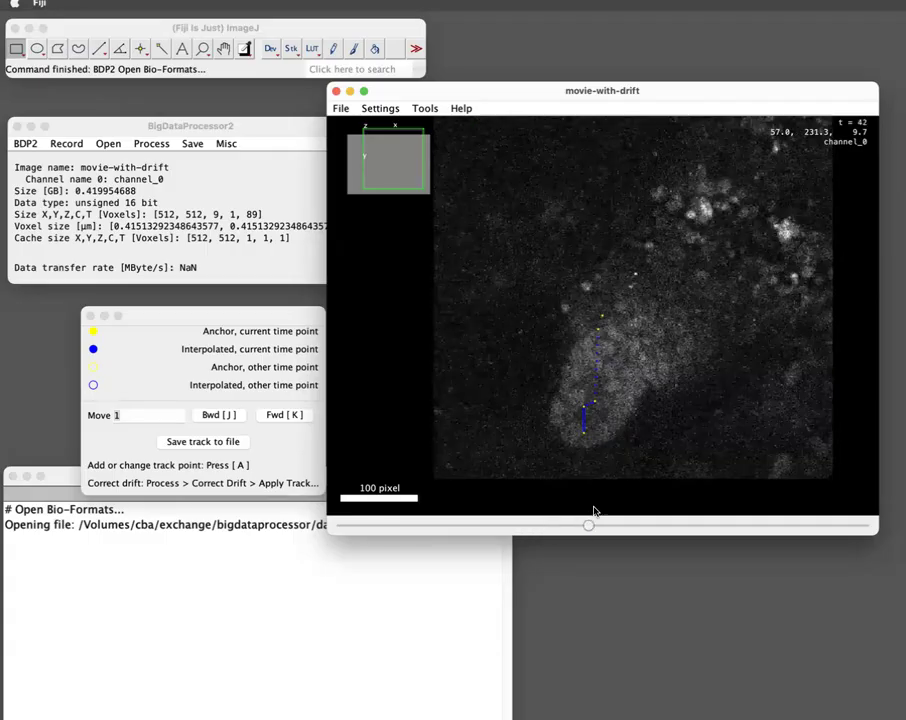
scroll(578, 461, up, 5)
scroll(580, 461, down, 10)
scroll(580, 462, up, 3)
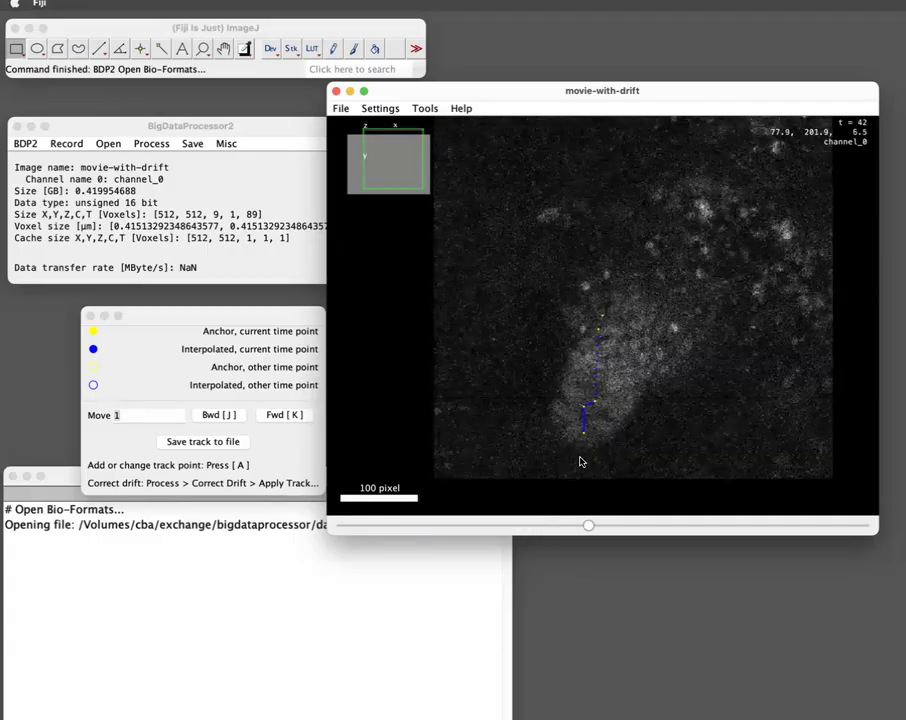
key(a)
- Add an anchor track point at time point 61 on the tissue's lower-left corner, after choosing a suitable z-slice
drag(590, 528, 704, 526)
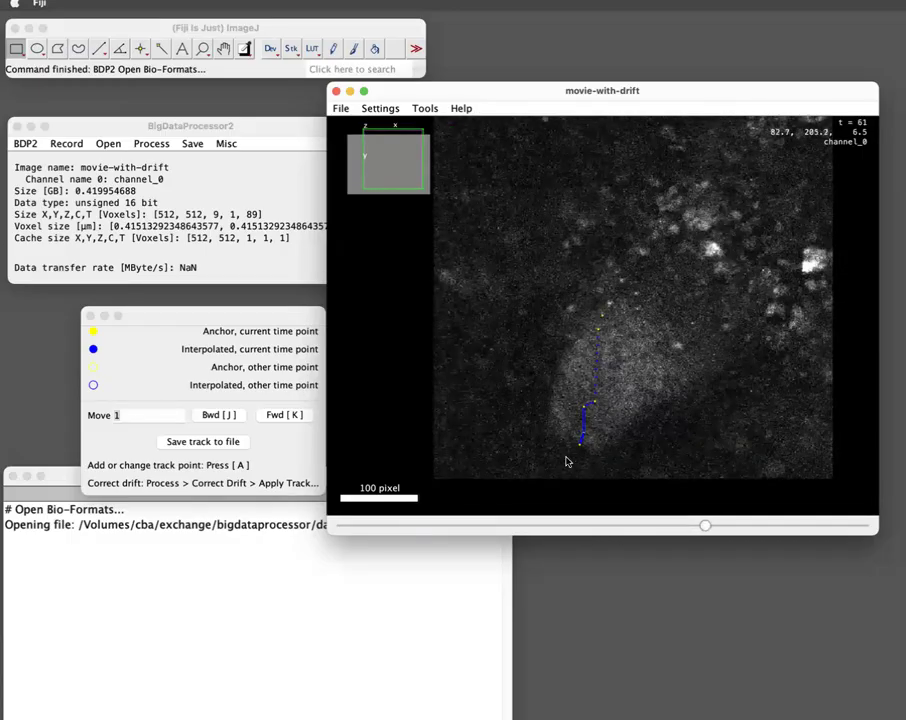
scroll(566, 461, up, 6)
scroll(569, 460, down, 2)
scroll(570, 460, down, 2)
scroll(569, 459, up, 3)
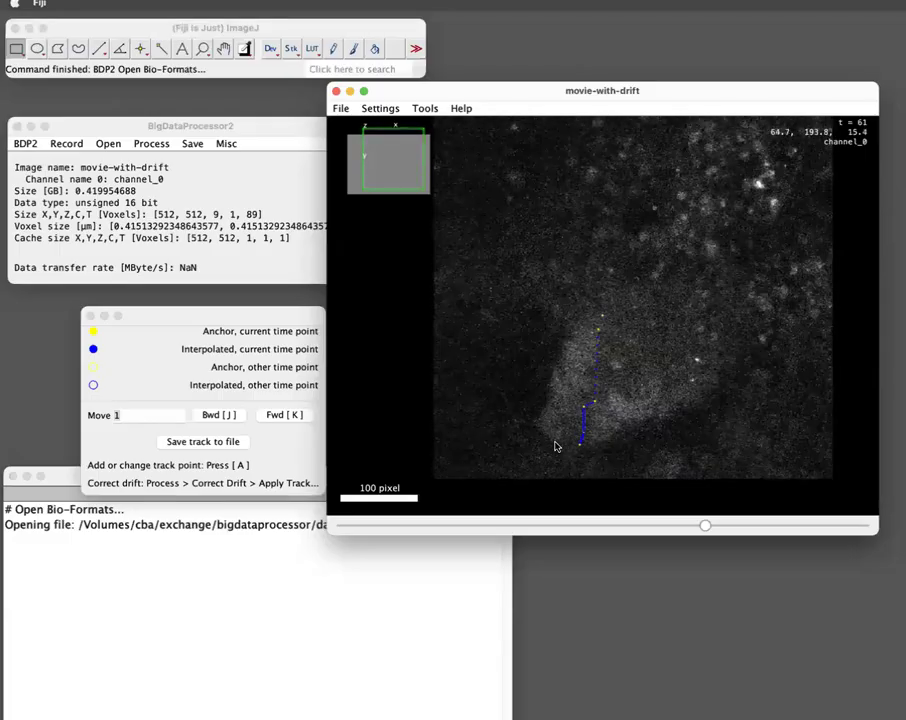
- Add an anchor track point at the last time point, 88, on the tissue's lower-left corner in a suitable z-slice
drag(704, 527, 870, 528)
scroll(552, 465, down, 5)
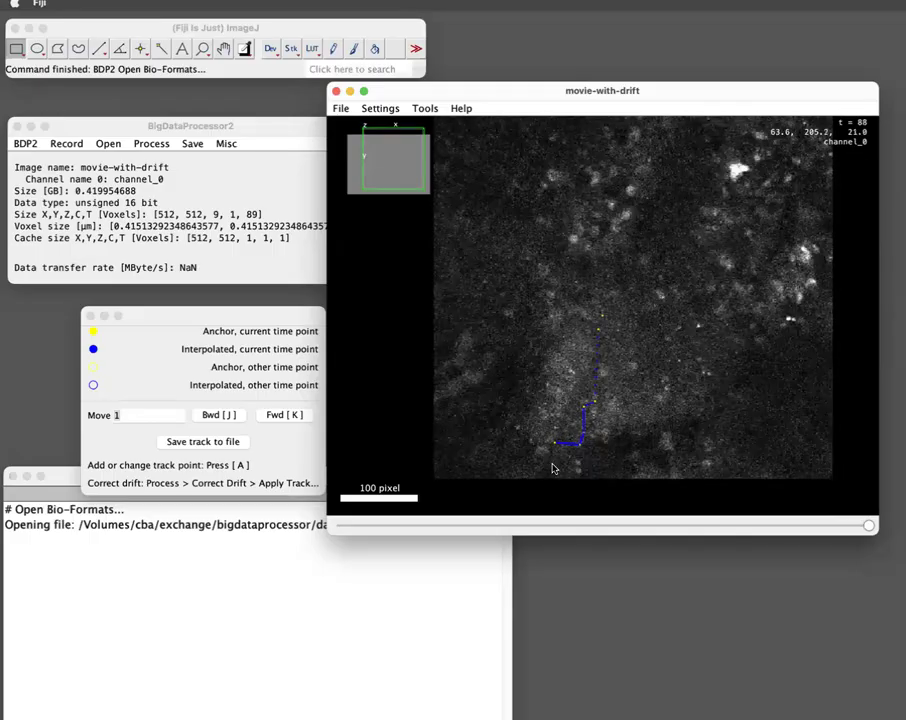
scroll(552, 464, up, 5)
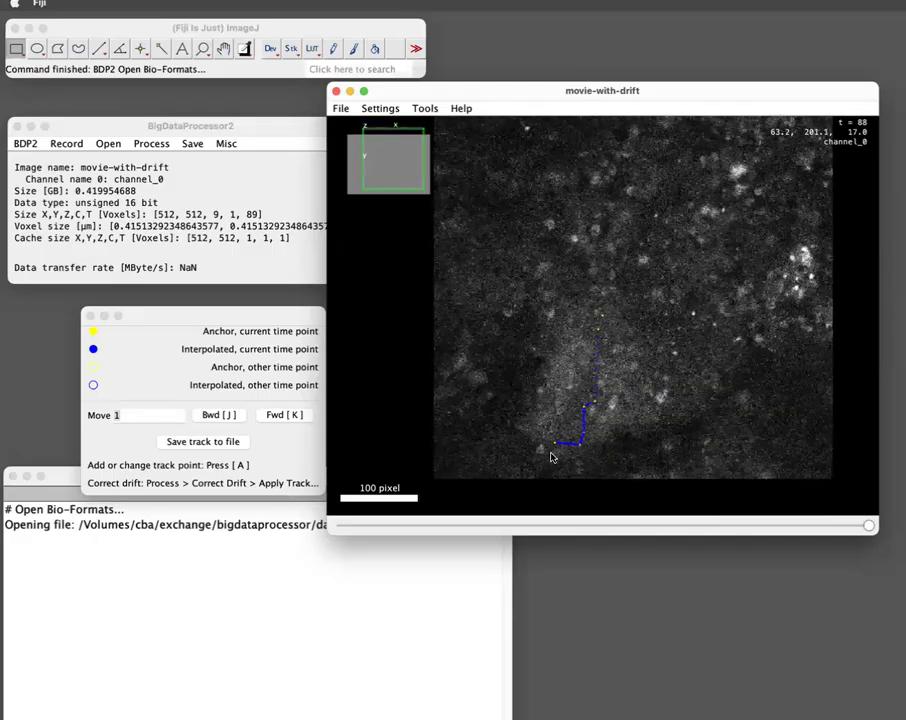
scroll(551, 457, up, 3)
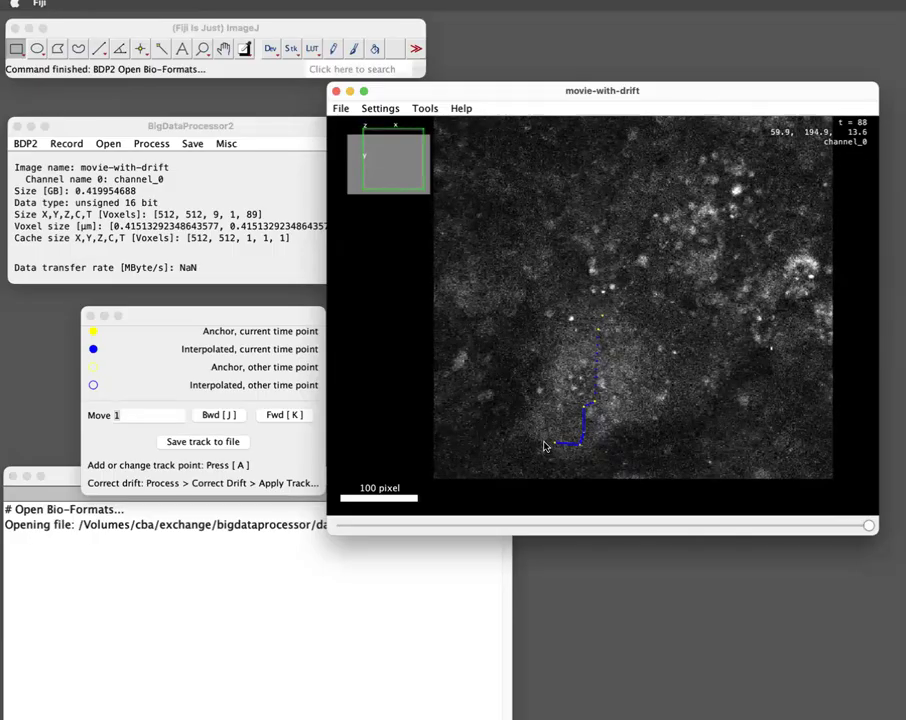
key(a)
- Save the track to the Desktop under the name "track" and close the track creation window
drag(288, 318, 288, 314)
click(219, 441)
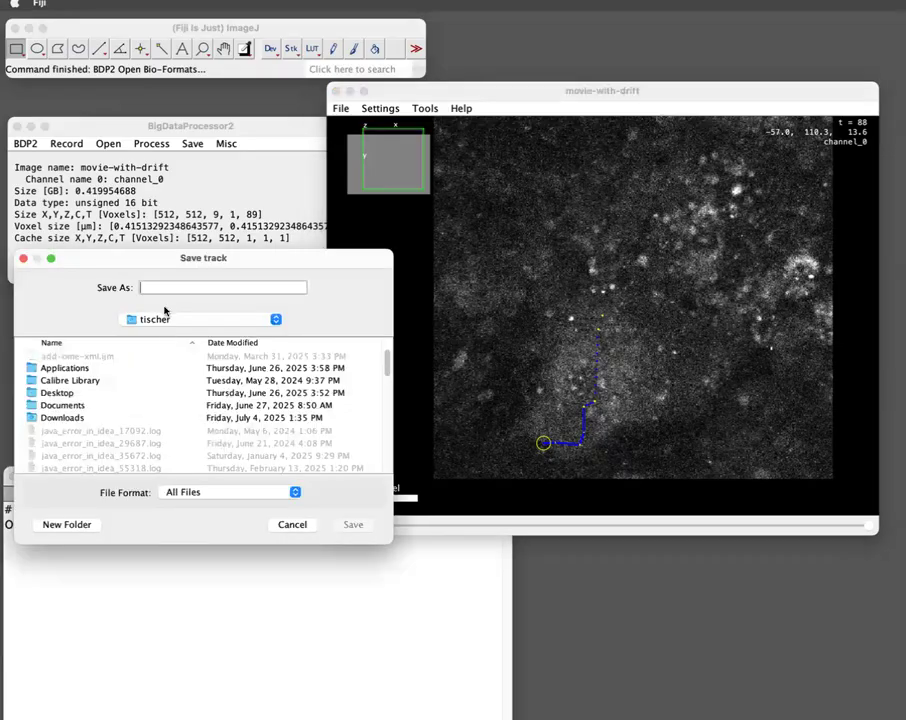
click(166, 321)
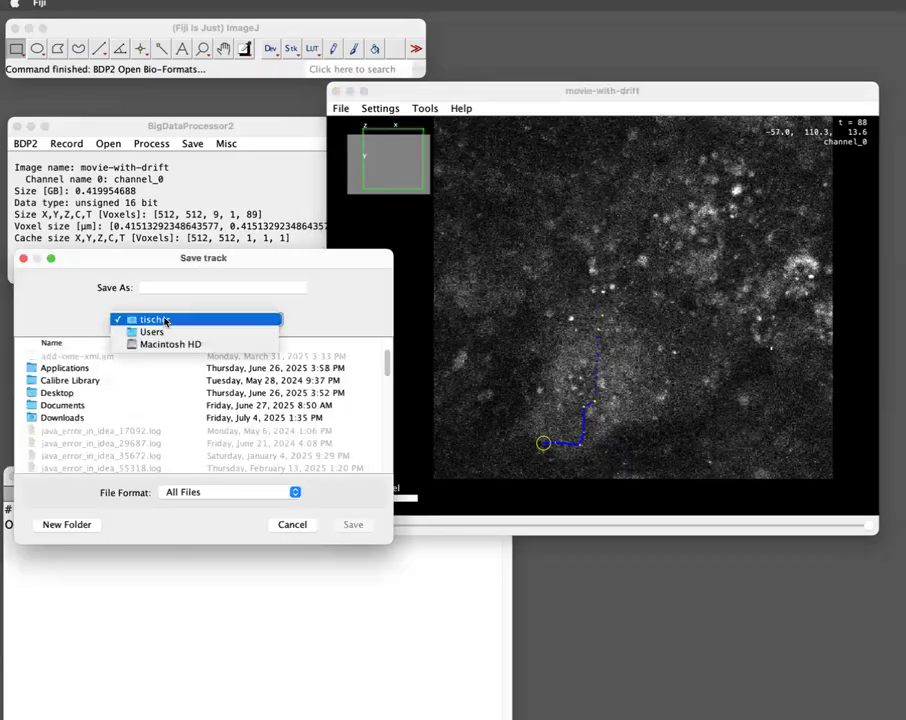
click(76, 395)
double_click(80, 393)
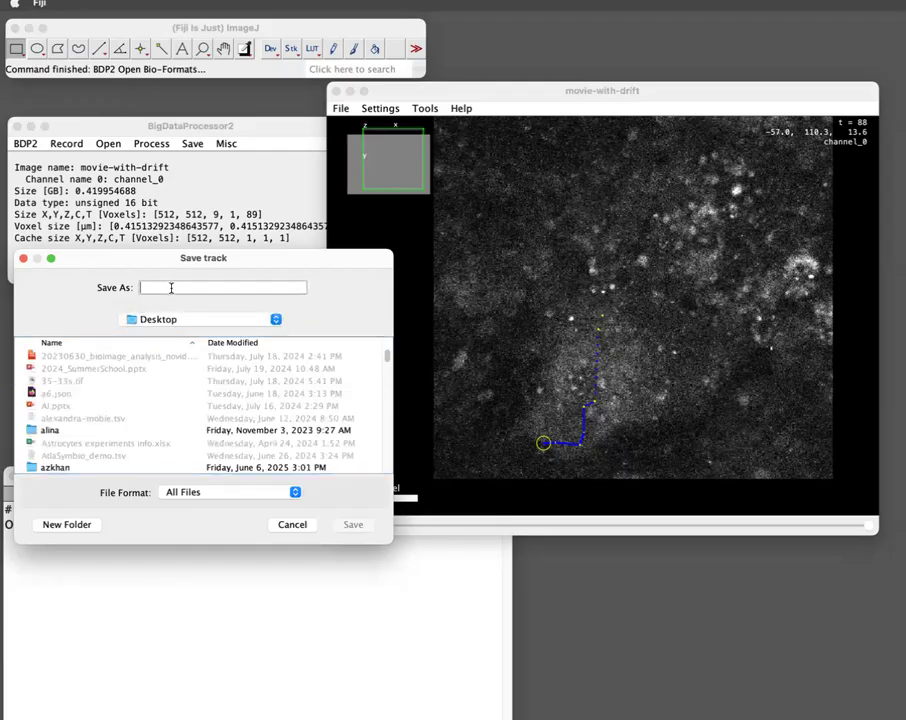
text(track)
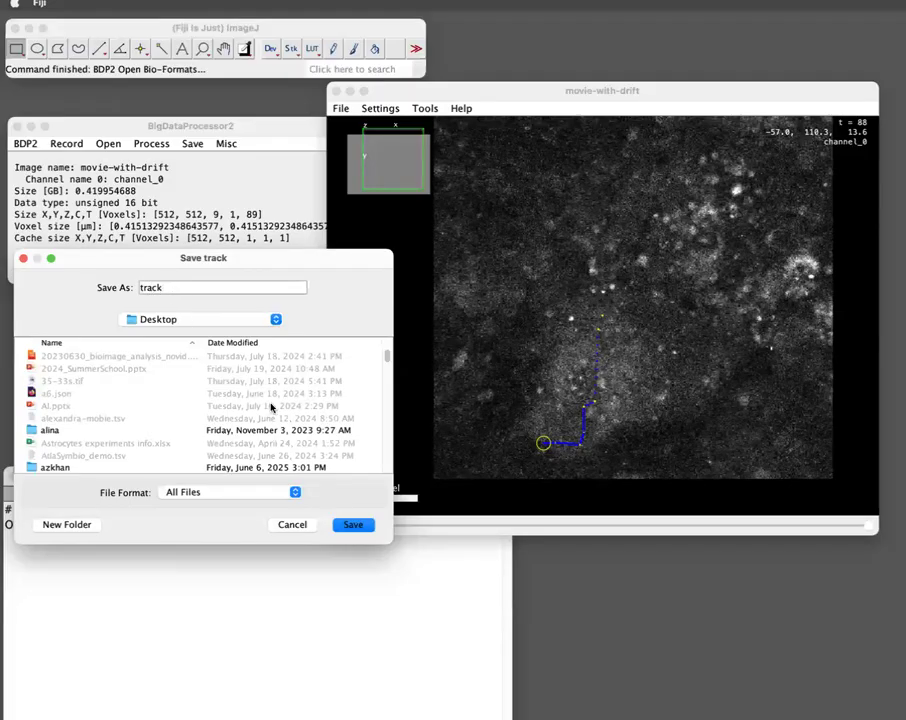
click(356, 525)
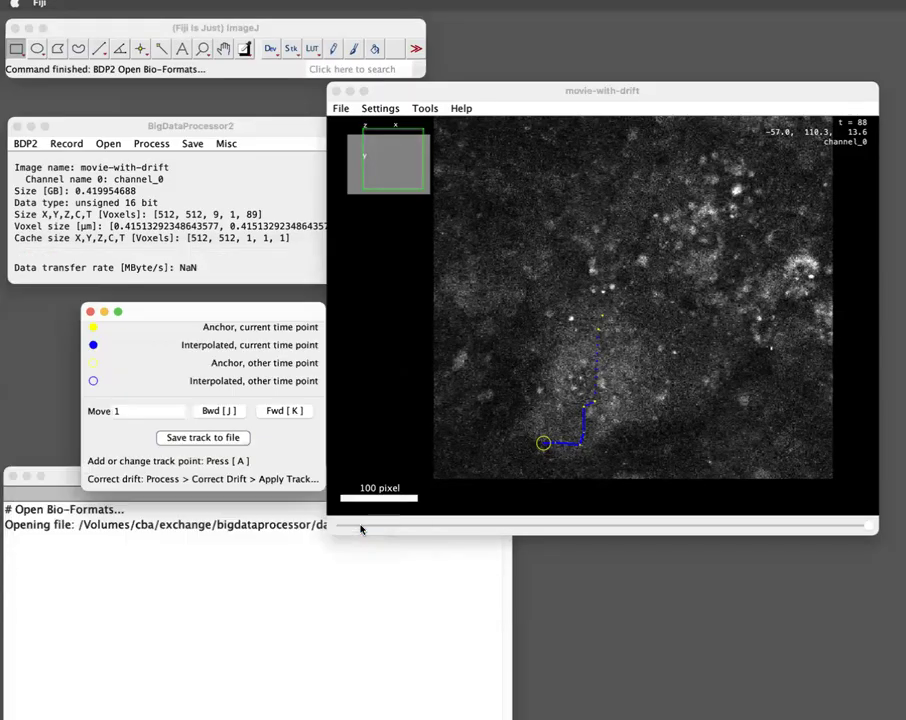
click(89, 312)
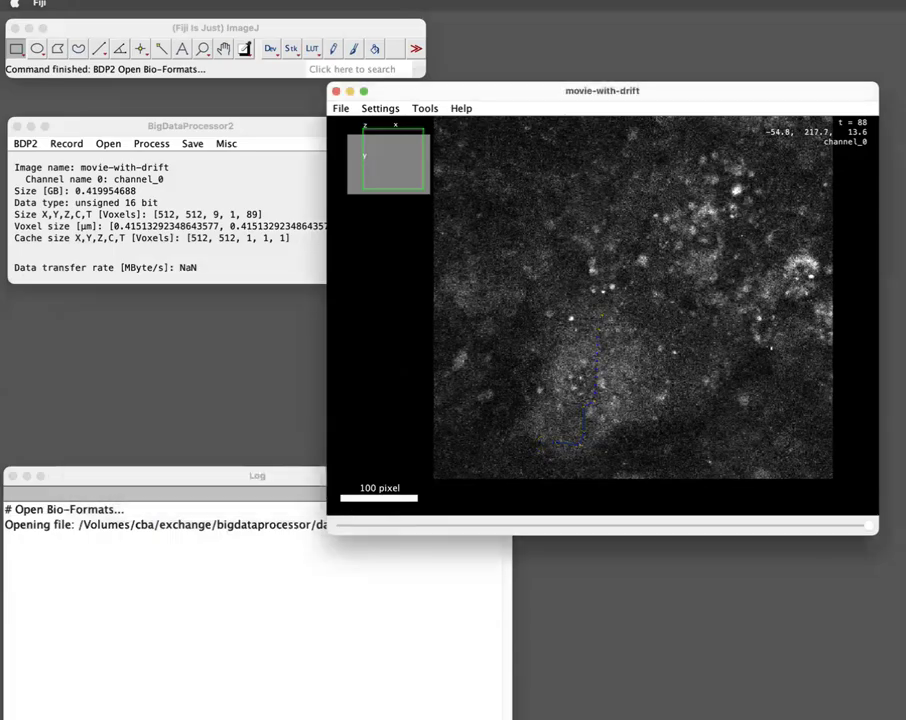
- Apply track.json from the Desktop to correct the movie's drift, with the image centered on track positions
click(152, 144)
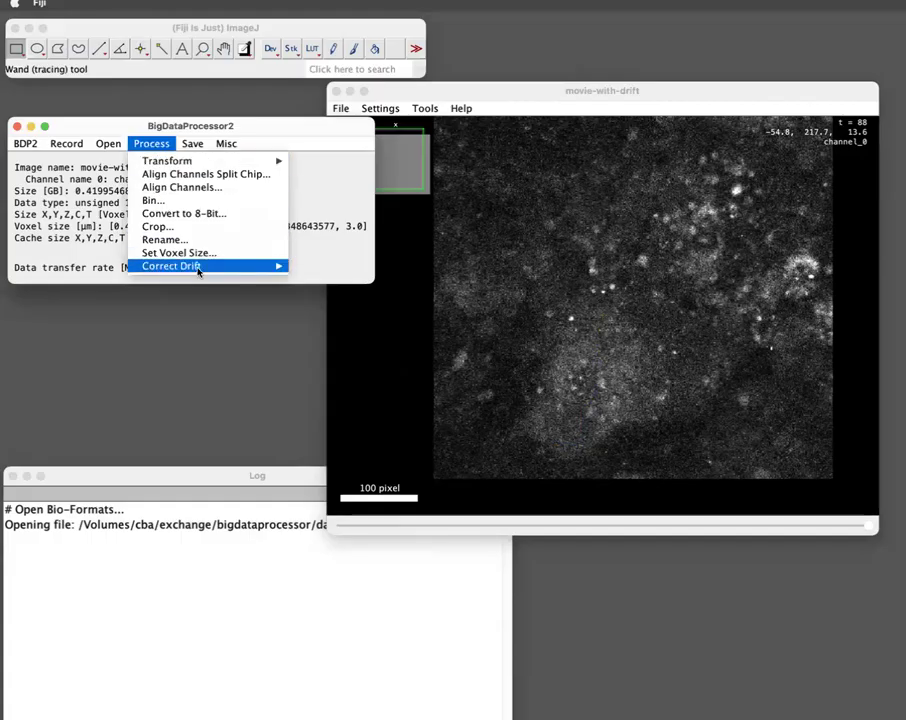
mouse_move(202, 268)
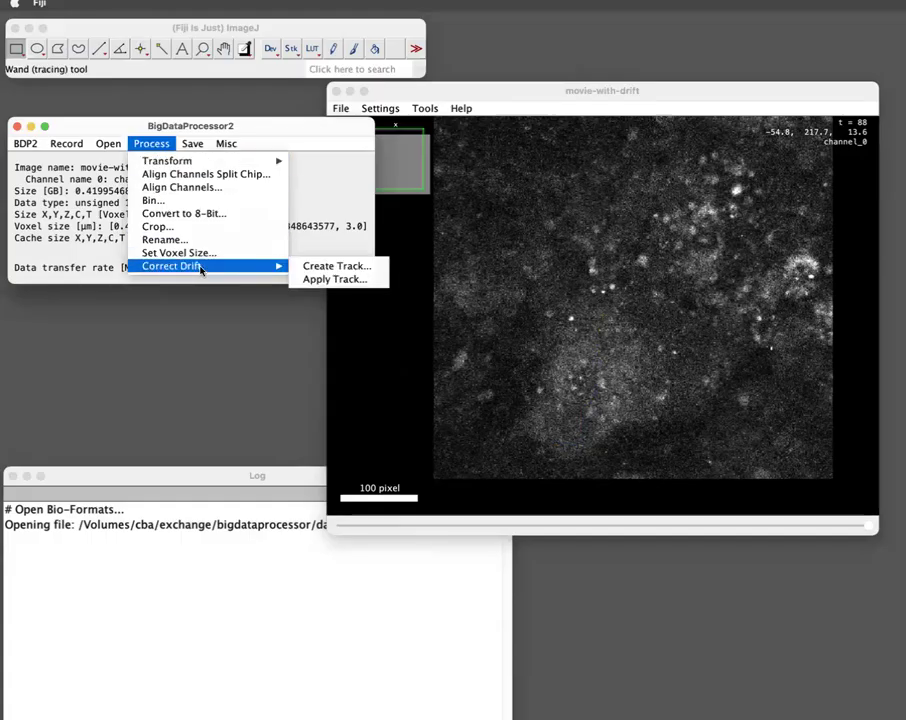
click(335, 280)
click(812, 205)
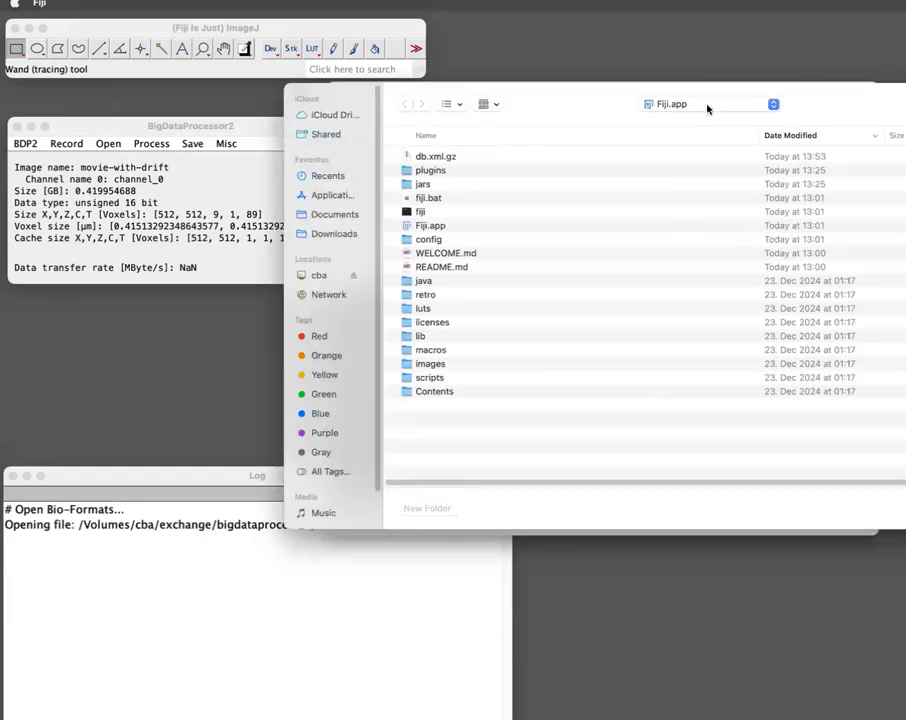
click(708, 105)
click(694, 137)
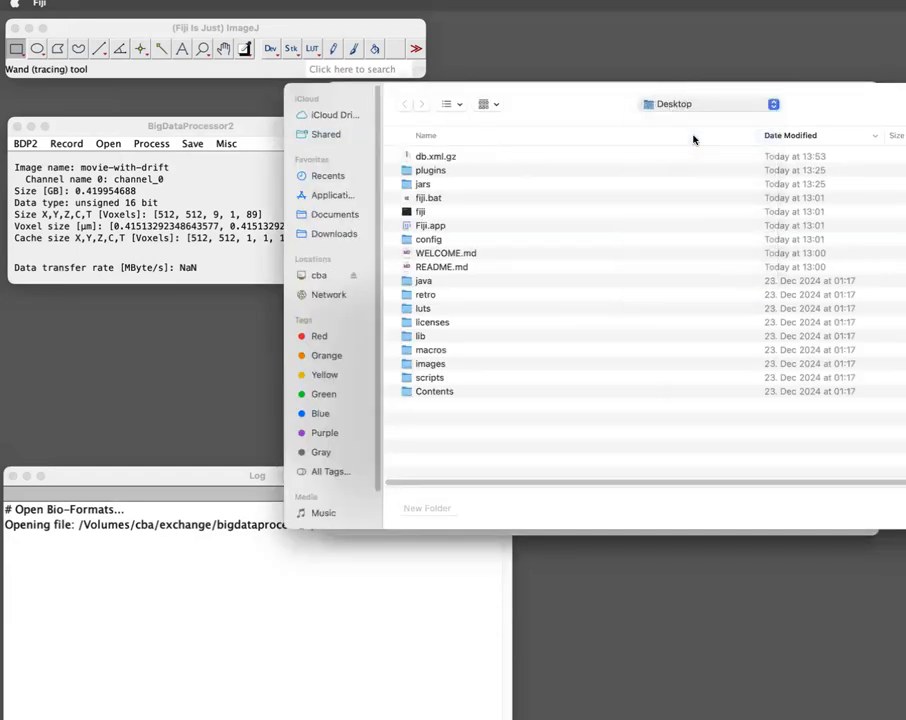
click(440, 157)
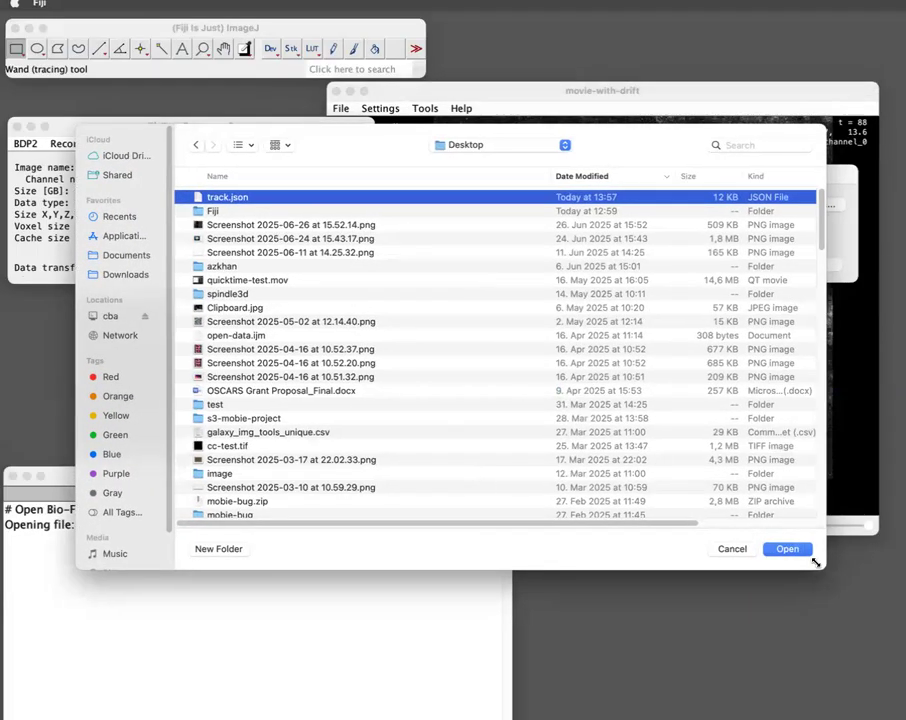
click(801, 553)
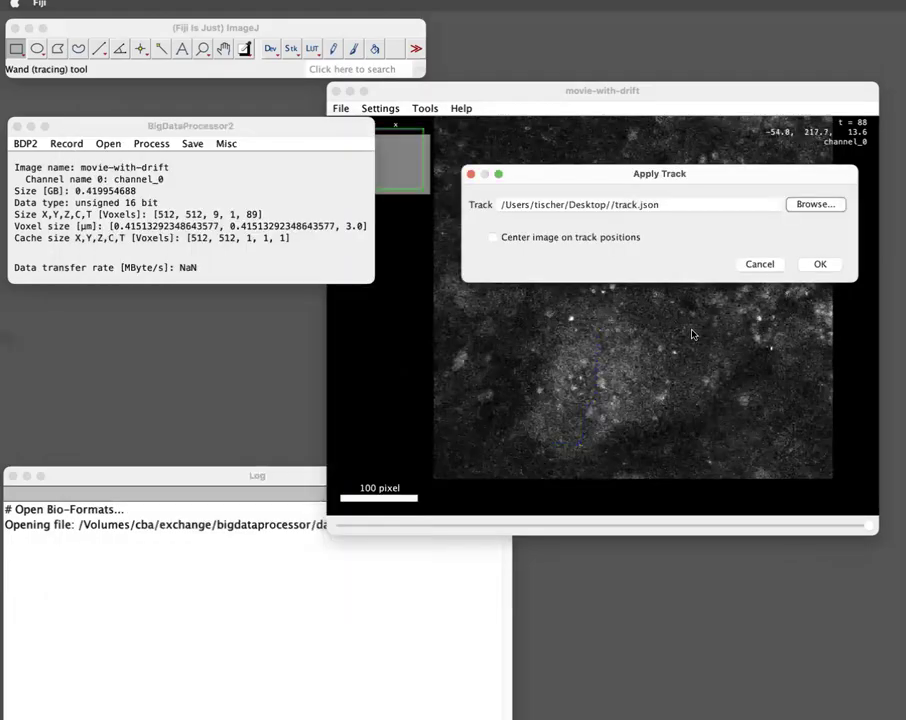
click(493, 238)
click(820, 264)
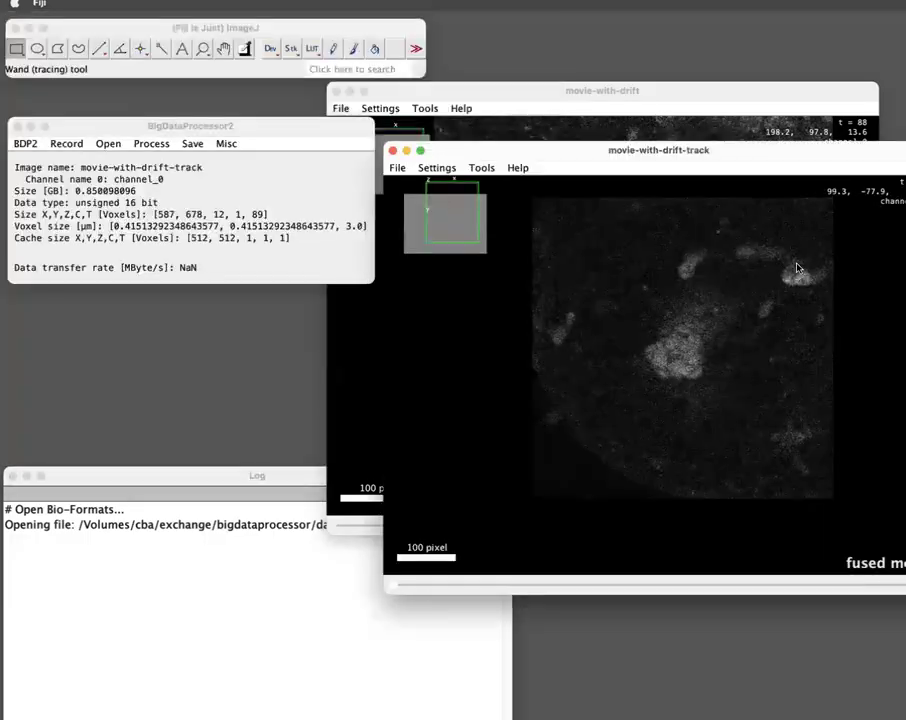
- Examine the position of the central tissue in the drift-corrected movie from time point 0 to 41
drag(612, 152, 502, 125)
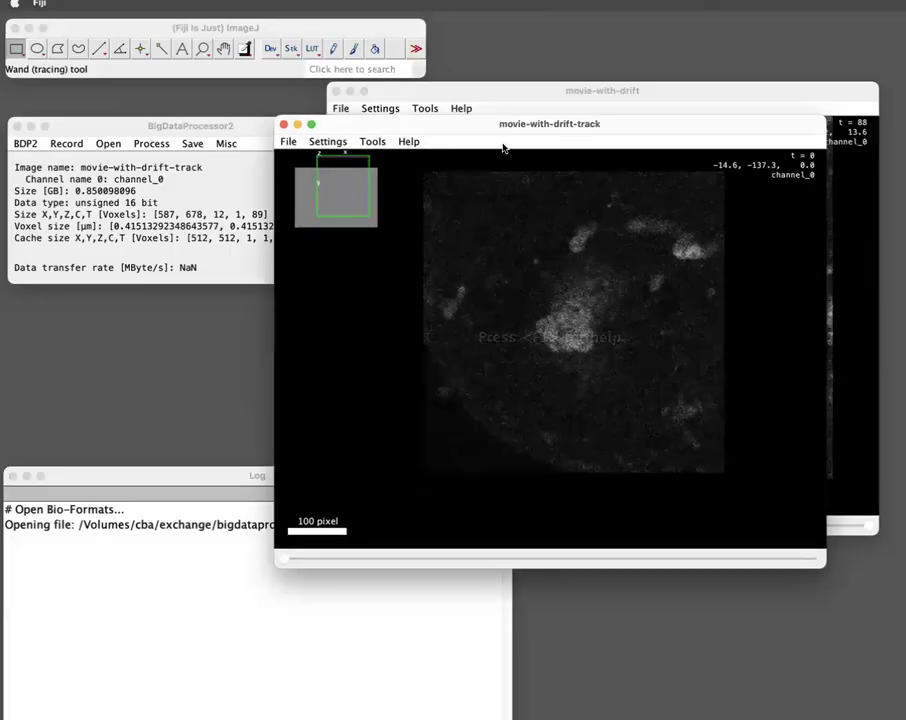
drag(286, 562, 532, 558)
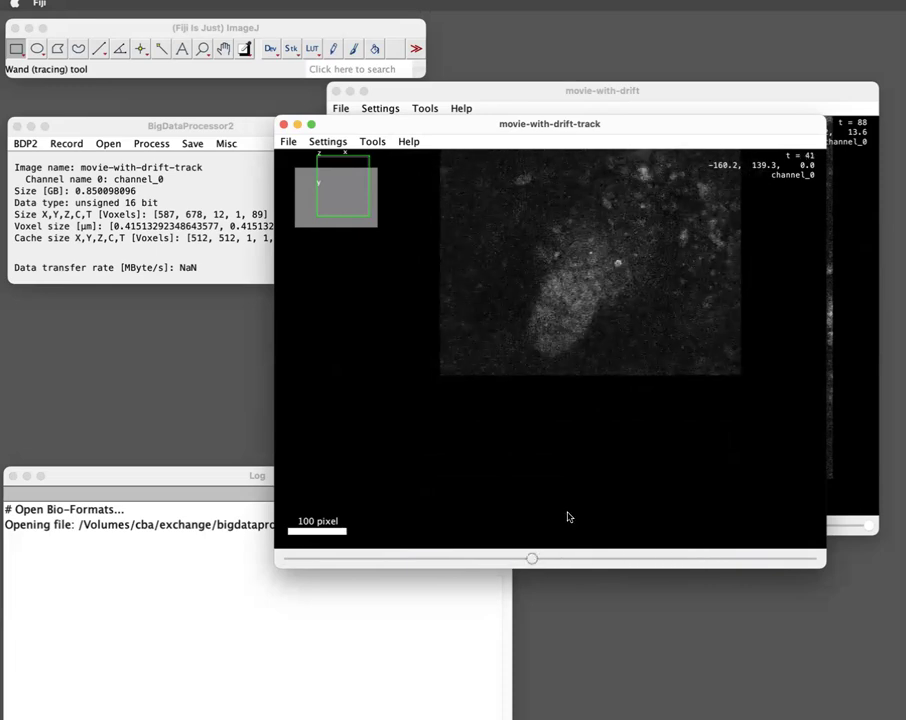
- Recenter the drift-corrected movie and compare the tissue's position across time points, ending at time point 42
drag(584, 241, 548, 341)
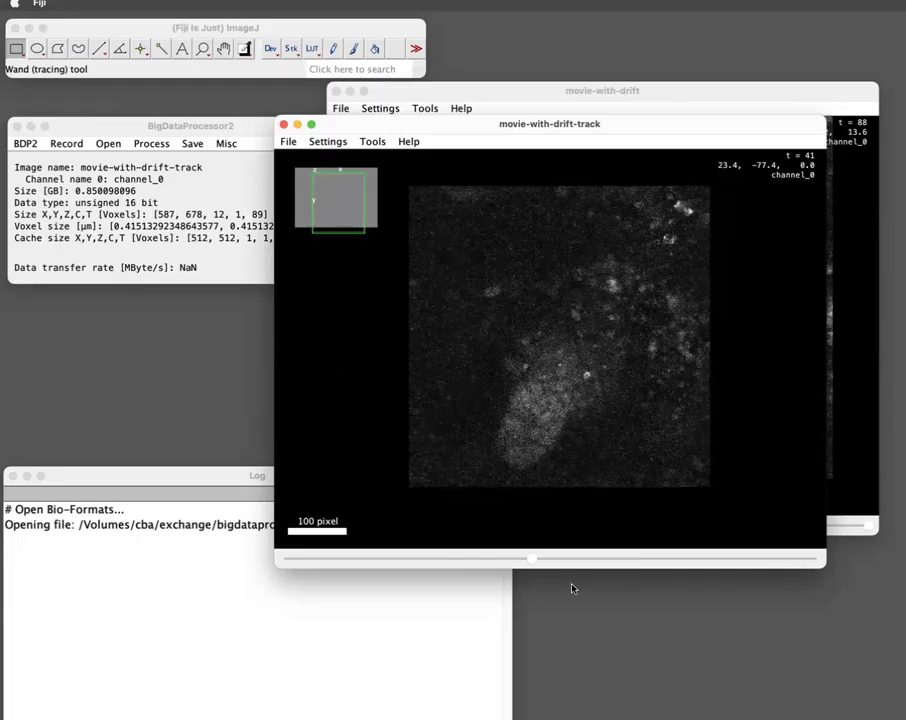
drag(532, 563, 469, 560)
drag(567, 572, 541, 556)
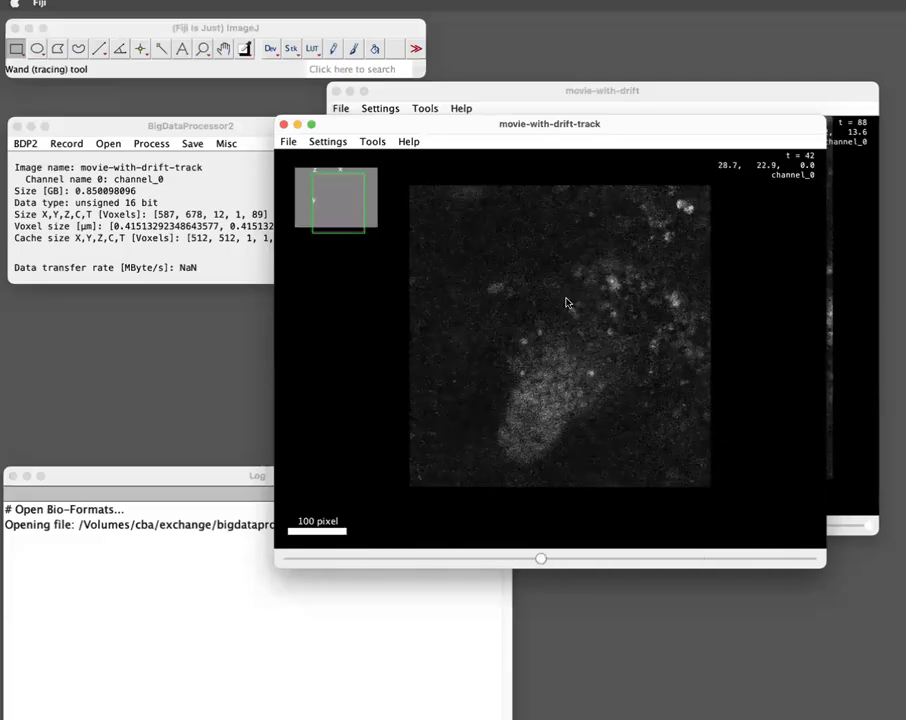
- Move the drift-corrected movie window aside and minimize the original movie-with-drift window
drag(564, 125, 607, 121)
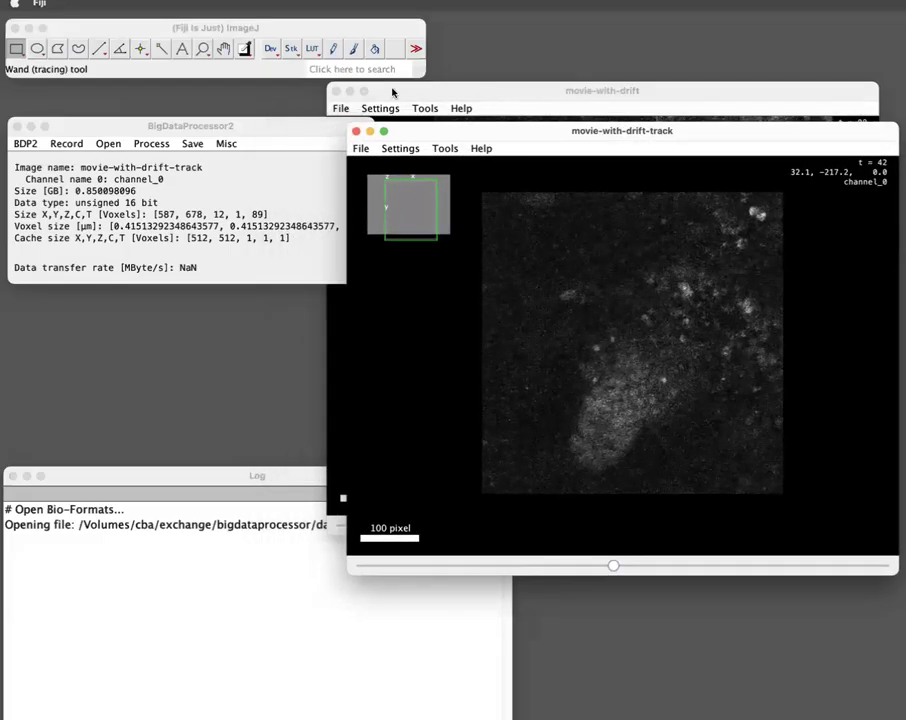
drag(393, 92, 405, 89)
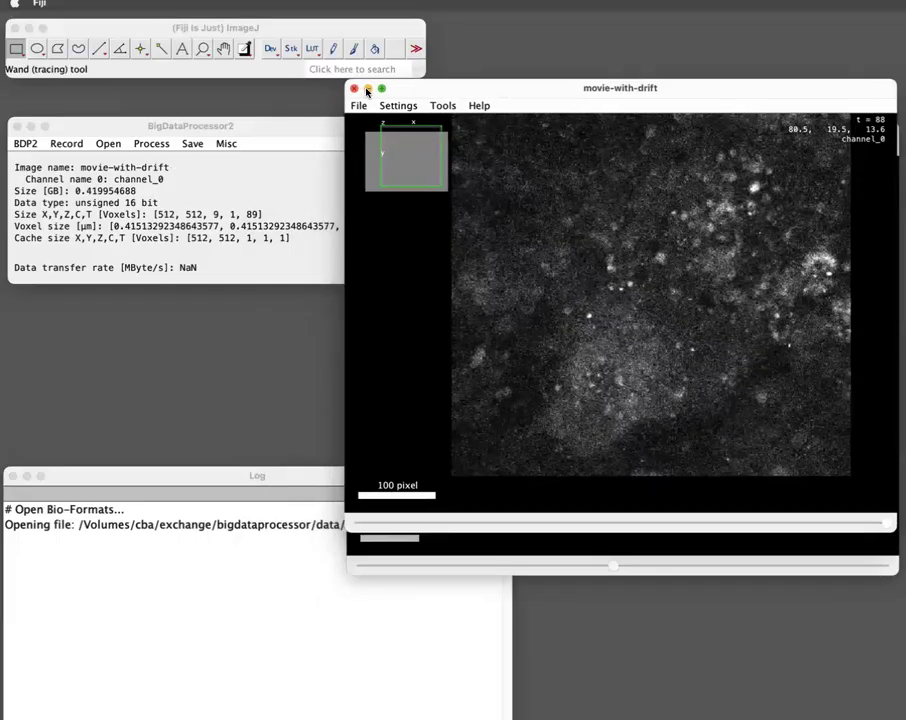
click(367, 89)
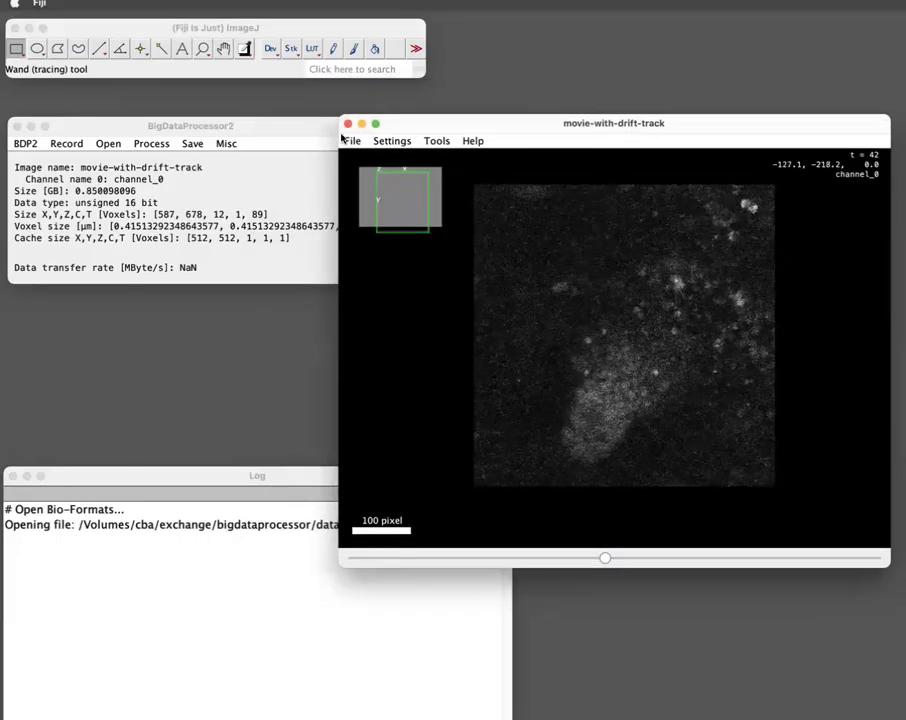
click(298, 131)
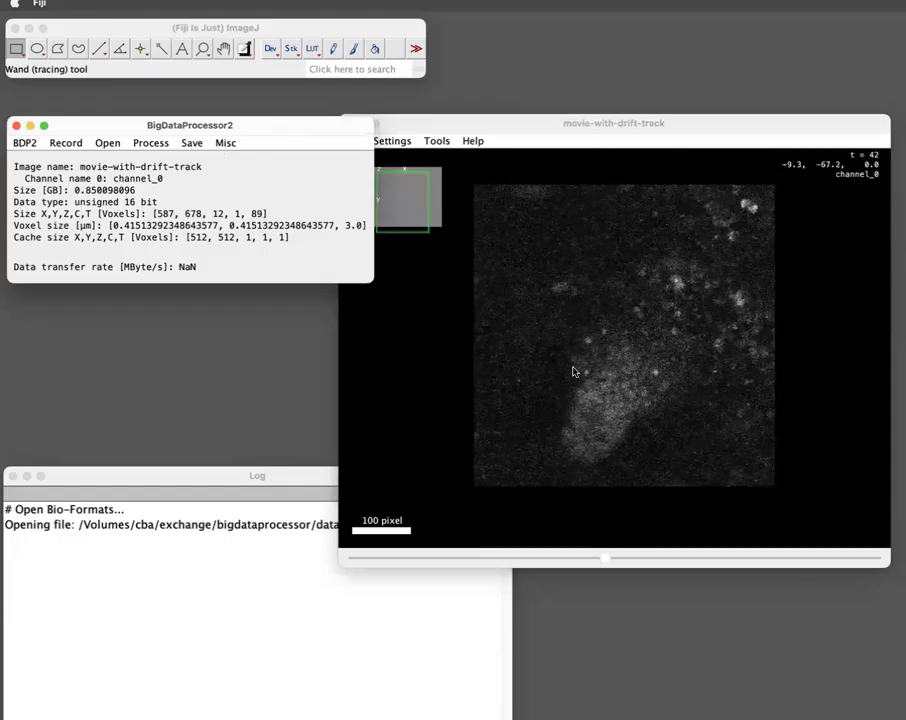
- Start cropping the drift-corrected movie in calibrated units, with the box around the tissue spanning about x -33 to 119 and y -145 to 17 µm
click(152, 147)
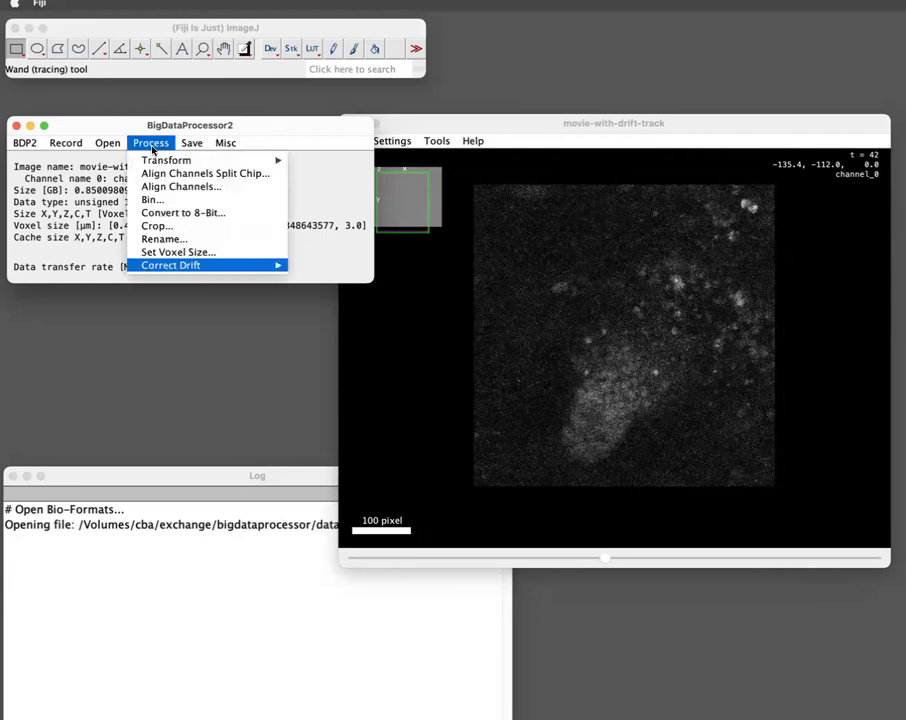
click(165, 226)
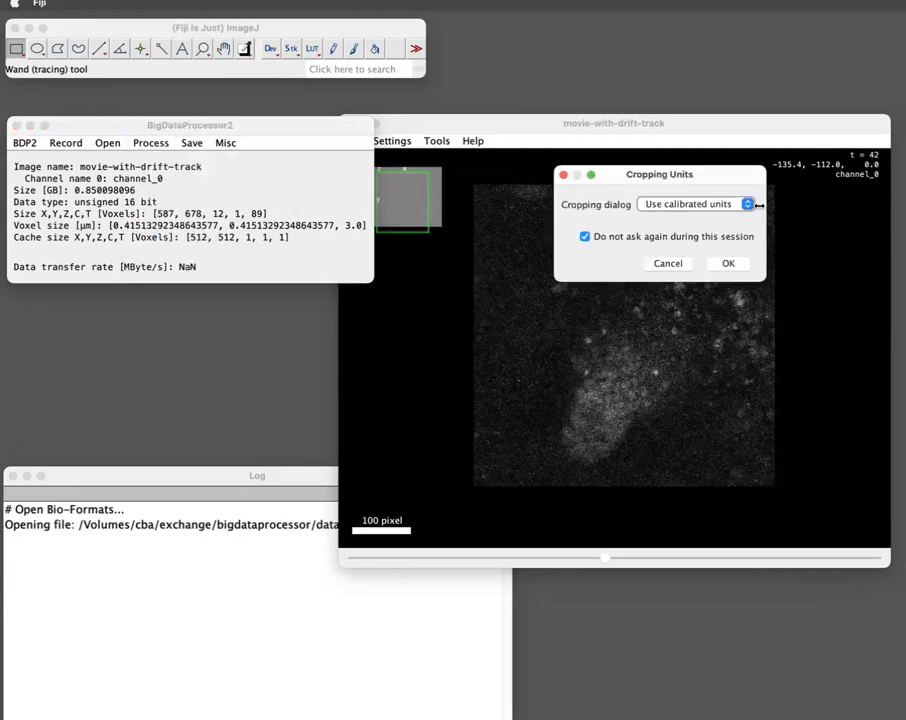
drag(748, 175, 235, 304)
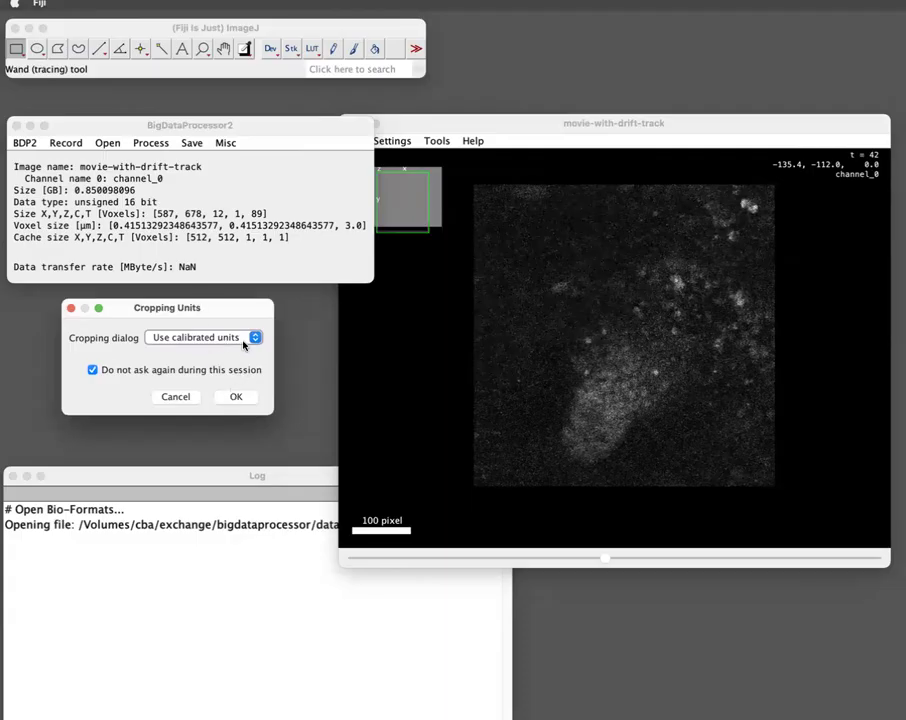
click(236, 396)
drag(197, 33, 221, 256)
drag(478, 465, 538, 485)
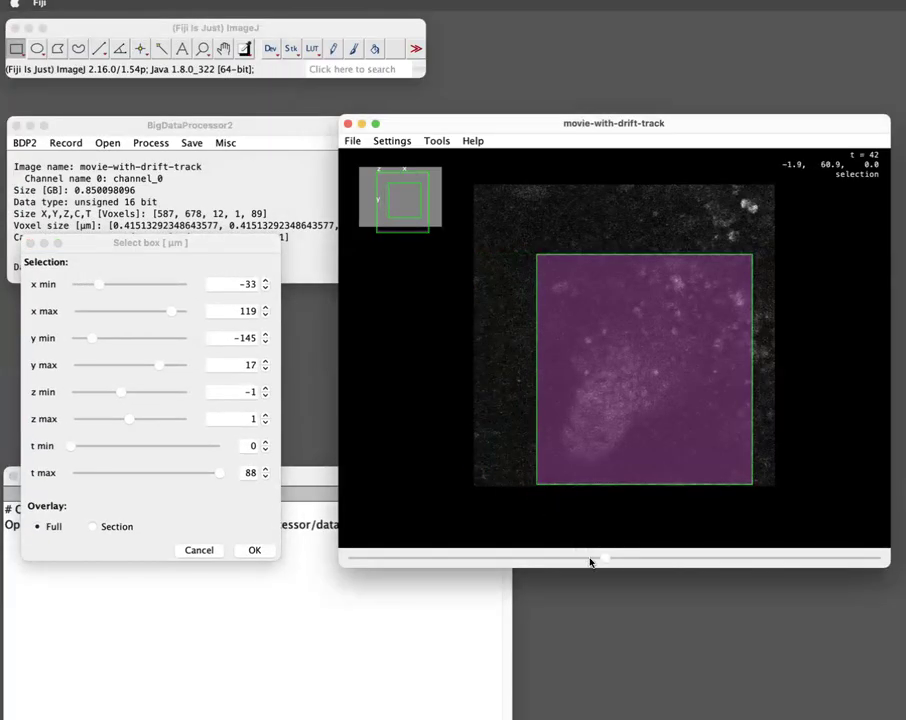
- Check the crop box at the early time points and move its upper-right corner to about x max 118 and y min -122 µm
drag(608, 562, 300, 575)
drag(386, 560, 344, 542)
drag(750, 255, 751, 288)
drag(348, 558, 474, 525)
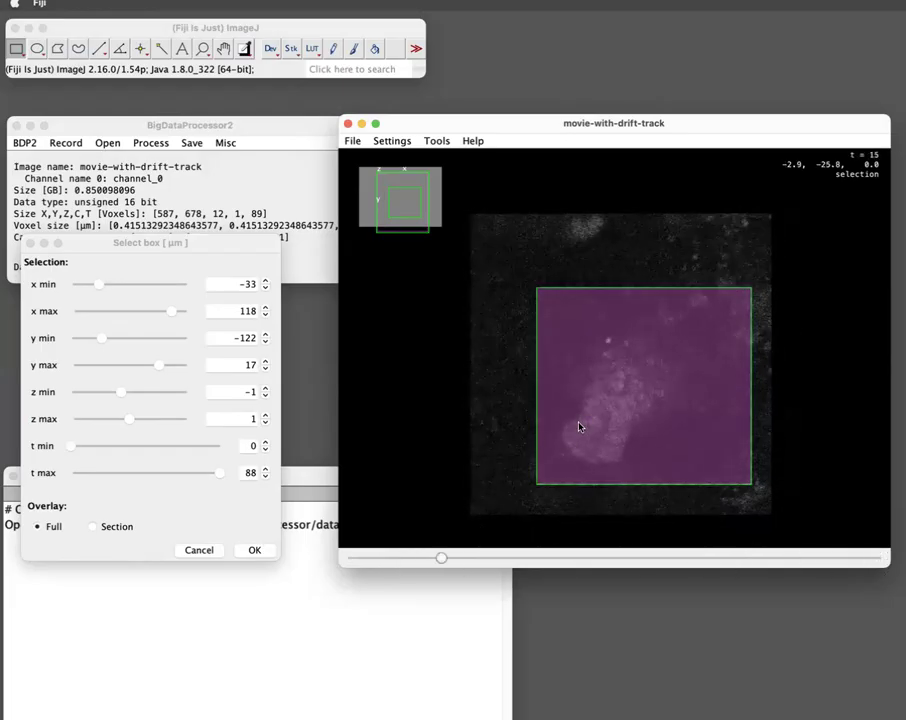
- Extend the crop box to z -15 to 18 µm, check it from the side at time point 0, and apply the crop
click(120, 394)
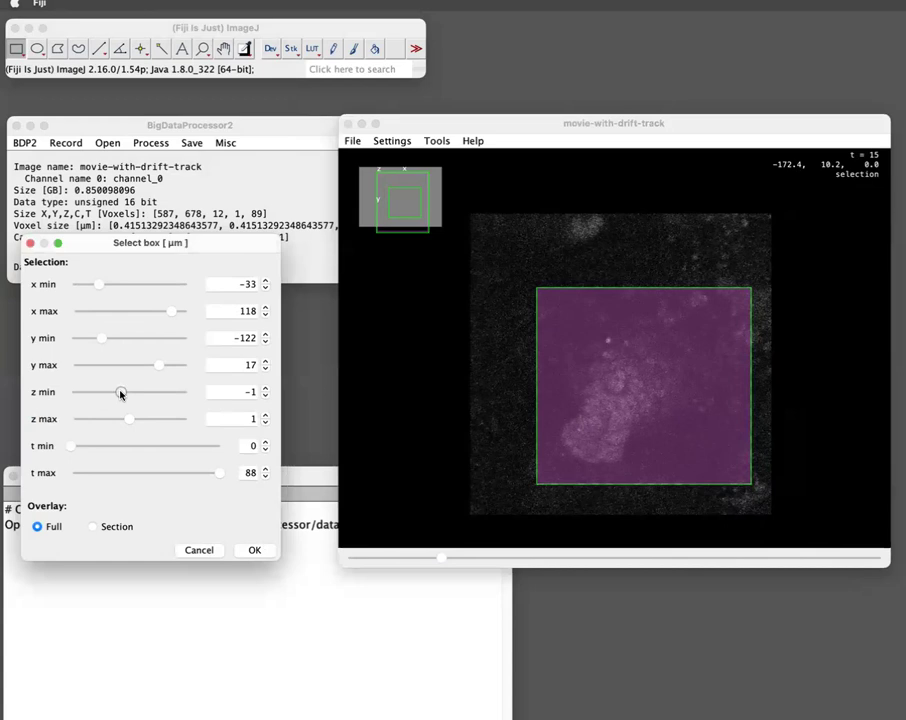
drag(120, 394, 237, 418)
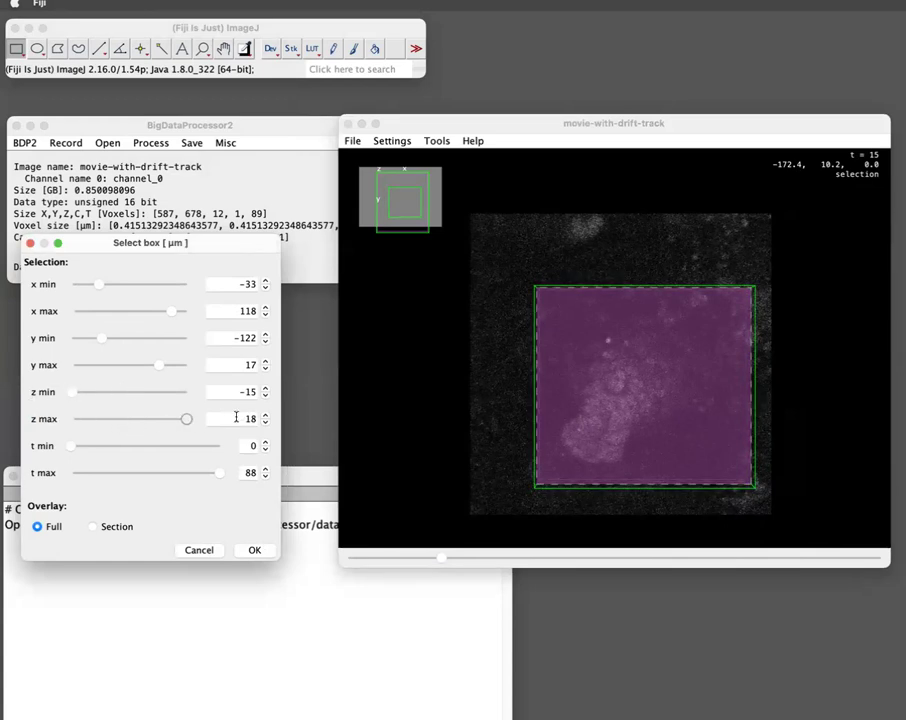
click(634, 398)
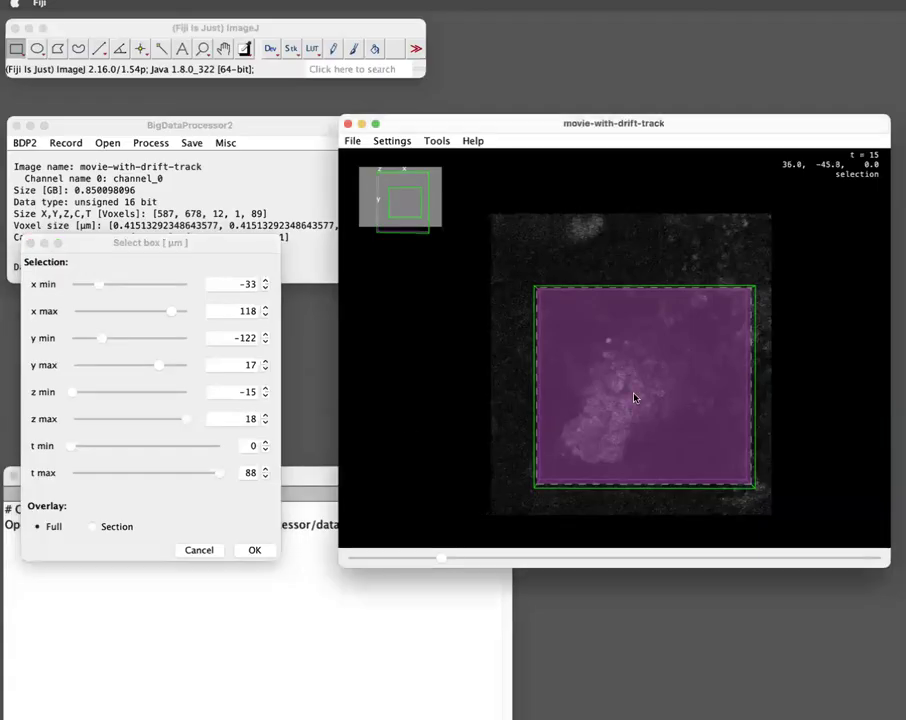
key(shift+x)
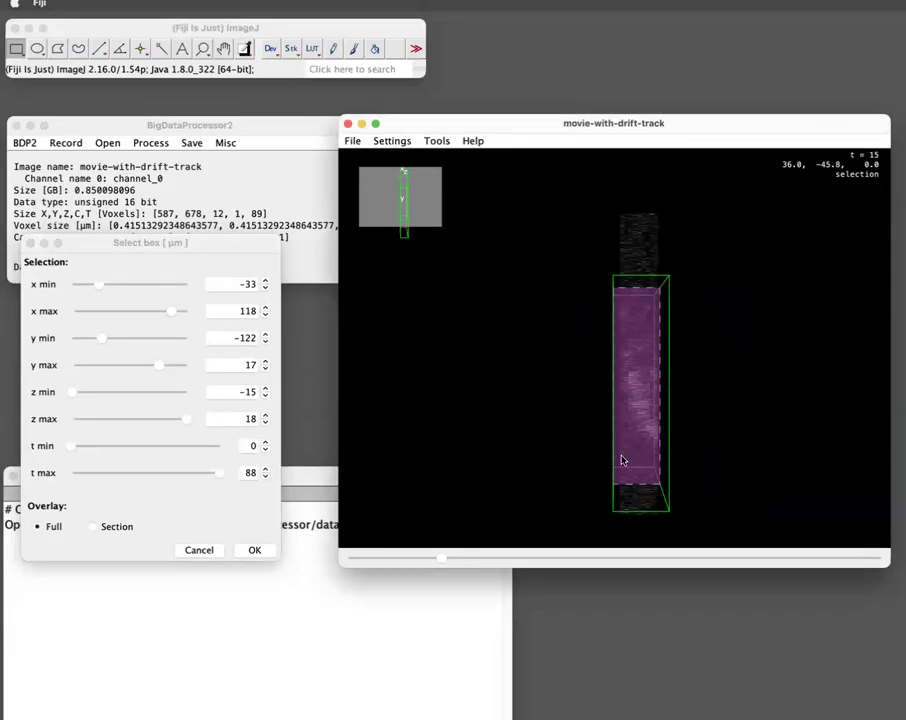
drag(437, 562, 354, 560)
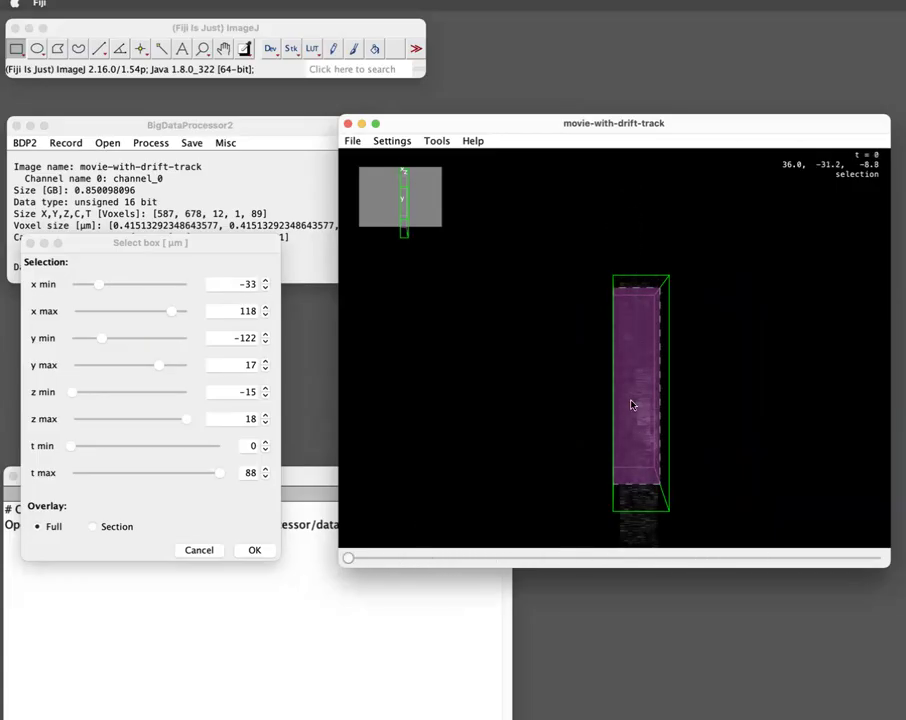
key(shift+z)
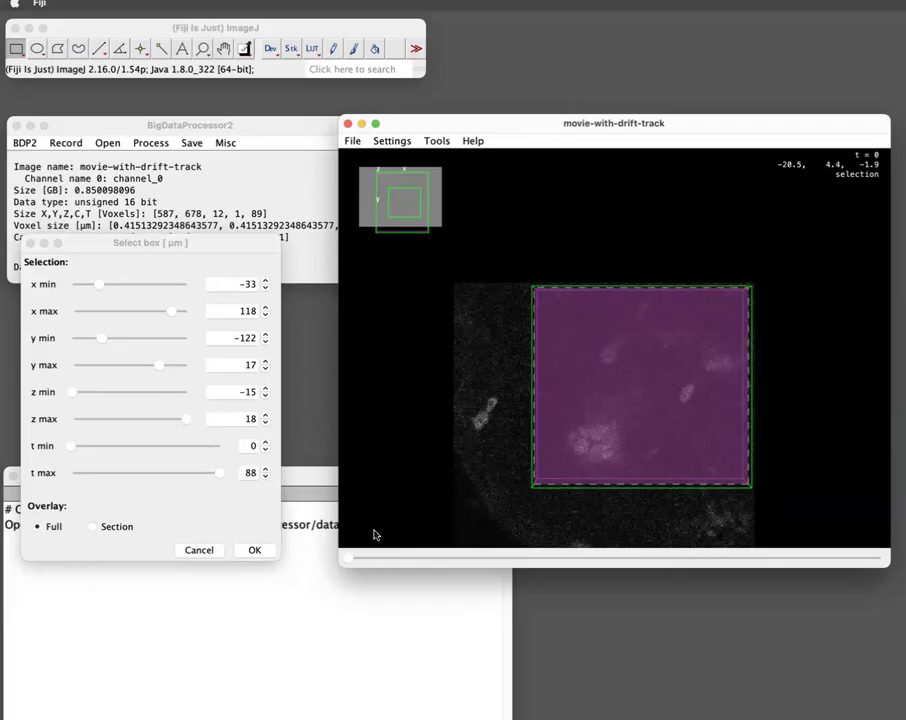
click(255, 550)
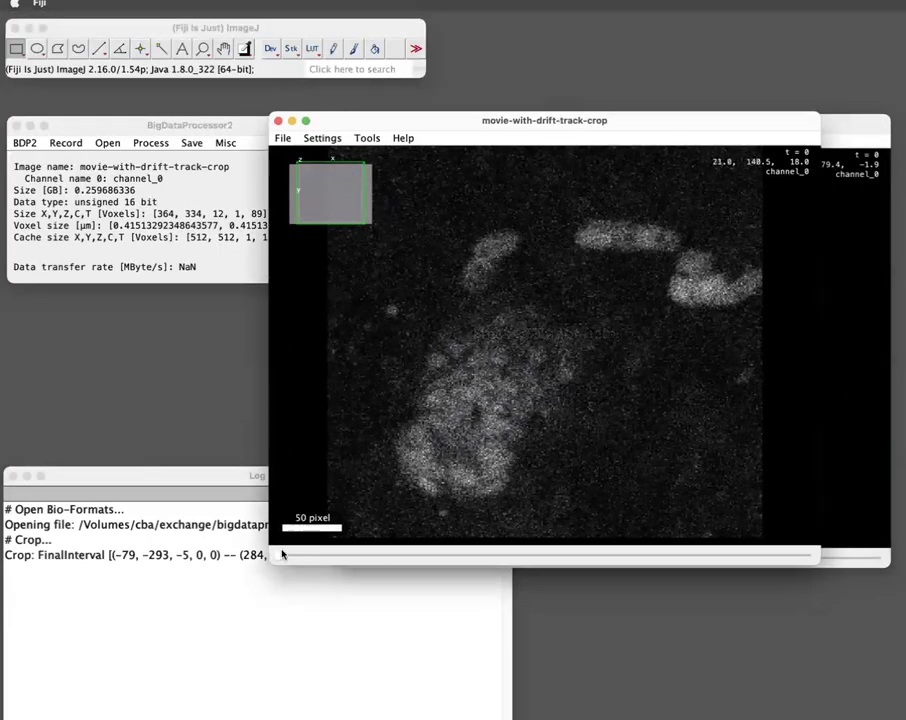
- Inspect the cropped movie's tissue and pixel noise closely at time point 3
mouse_move(289, 556)
mouse_down()
mouse_move(837, 546)
mouse_move(283, 552)
mouse_move(295, 554)
mouse_up()
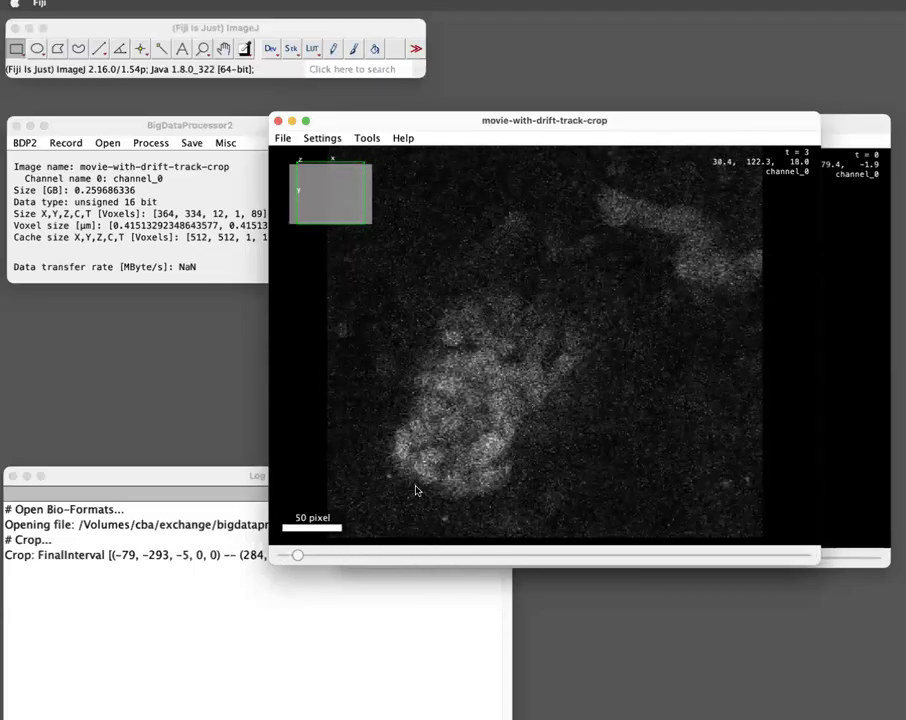
click(229, 127)
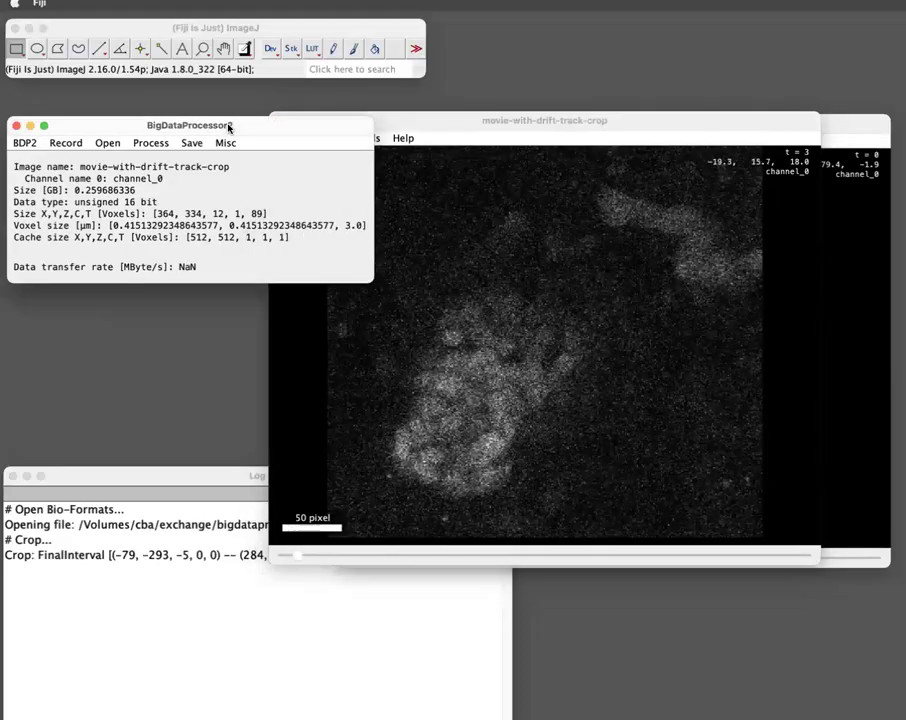
click(431, 407)
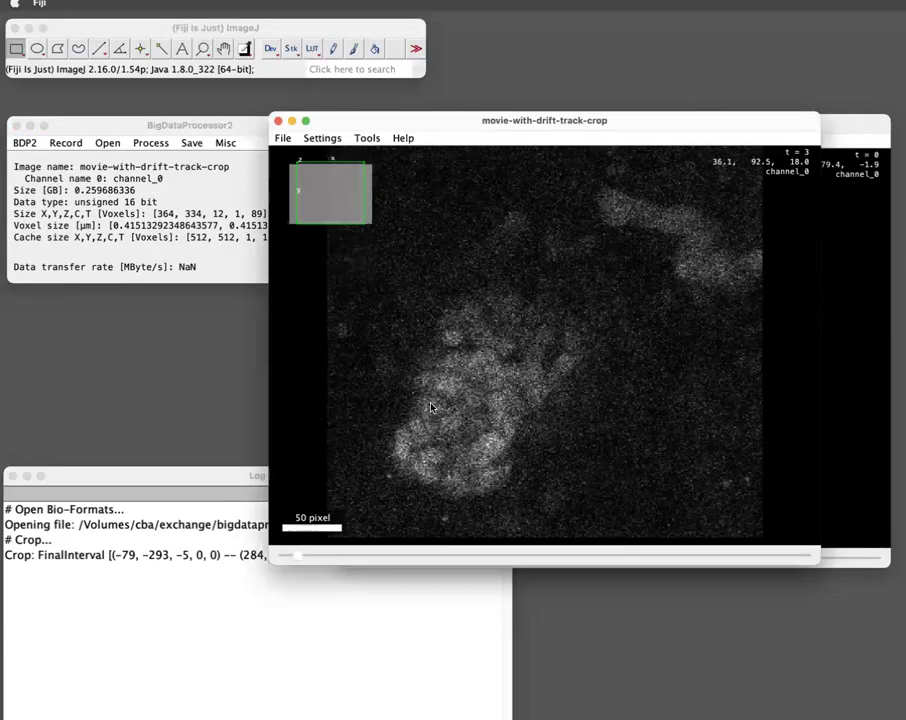
scroll(459, 444, up, 10)
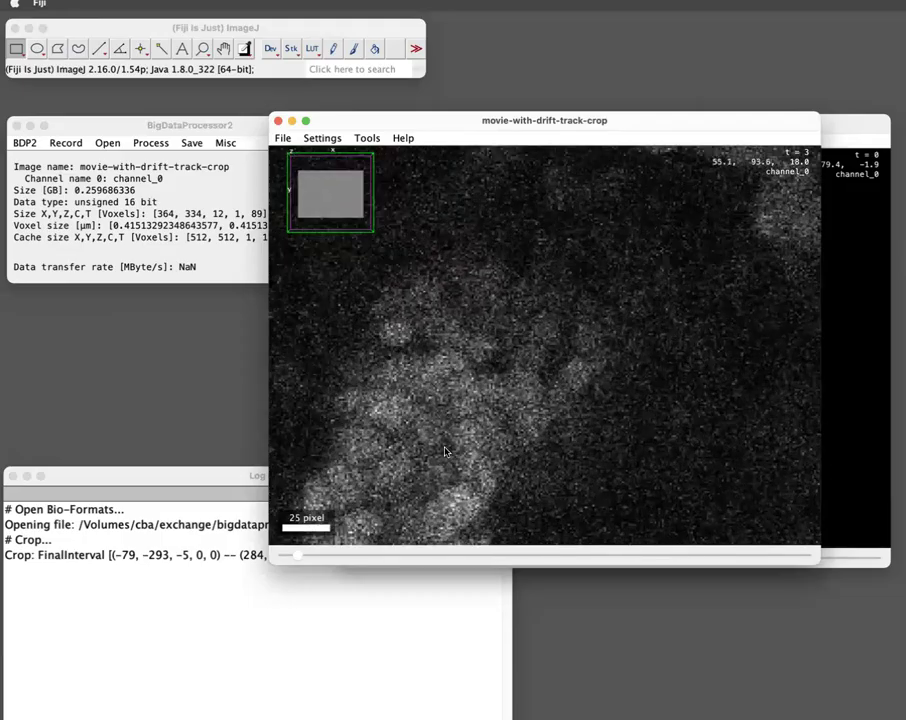
scroll(437, 455, up, 4)
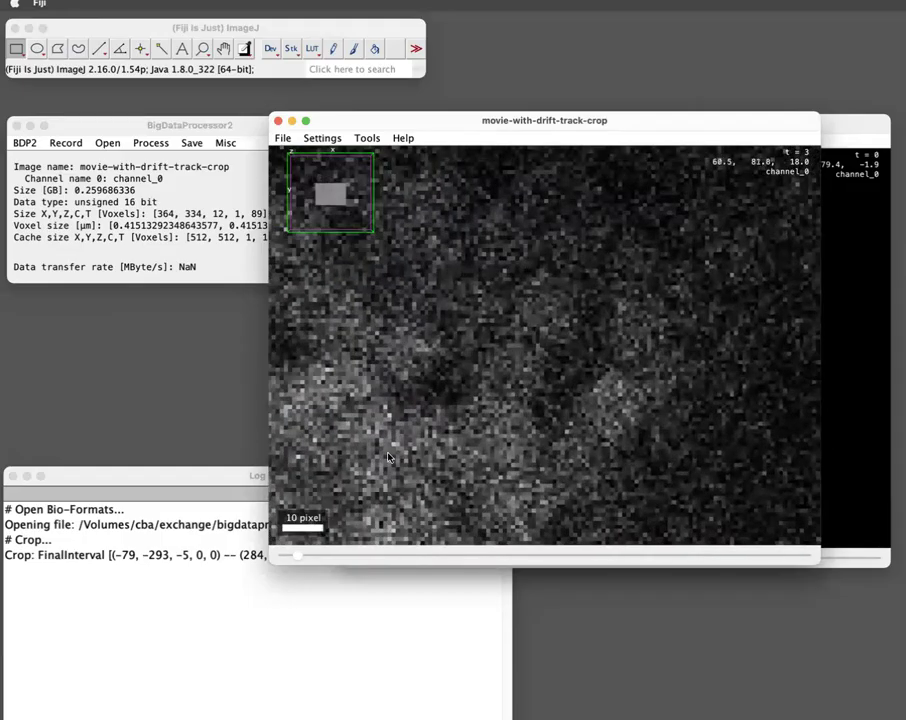
scroll(405, 457, down, 8)
scroll(389, 457, down, 5)
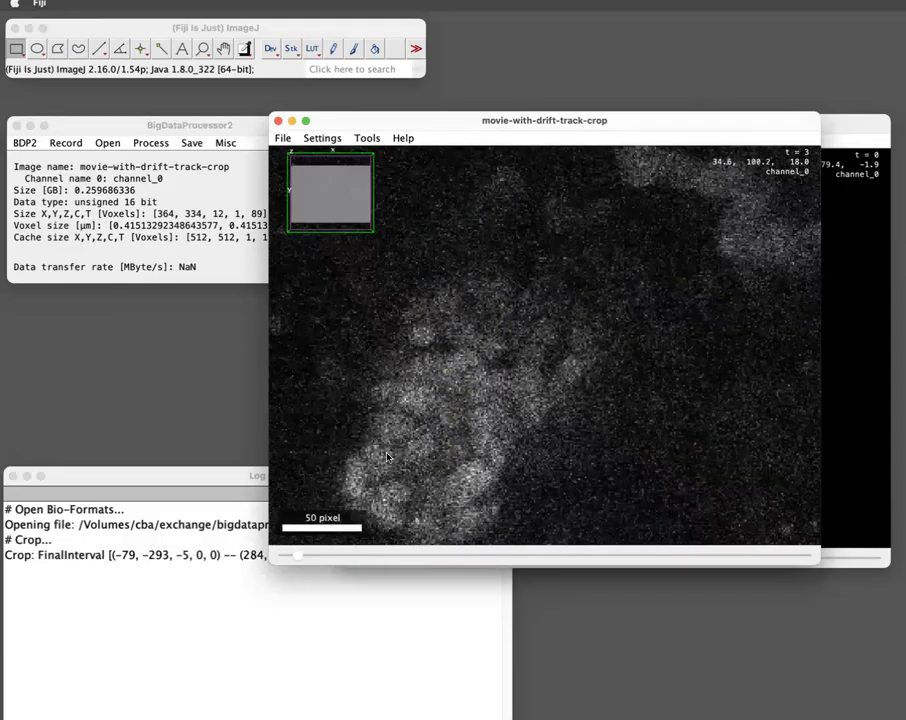
- Bin the cropped movie by 2 in X and 2 in Y, leaving Z binning at 1
click(126, 124)
click(148, 142)
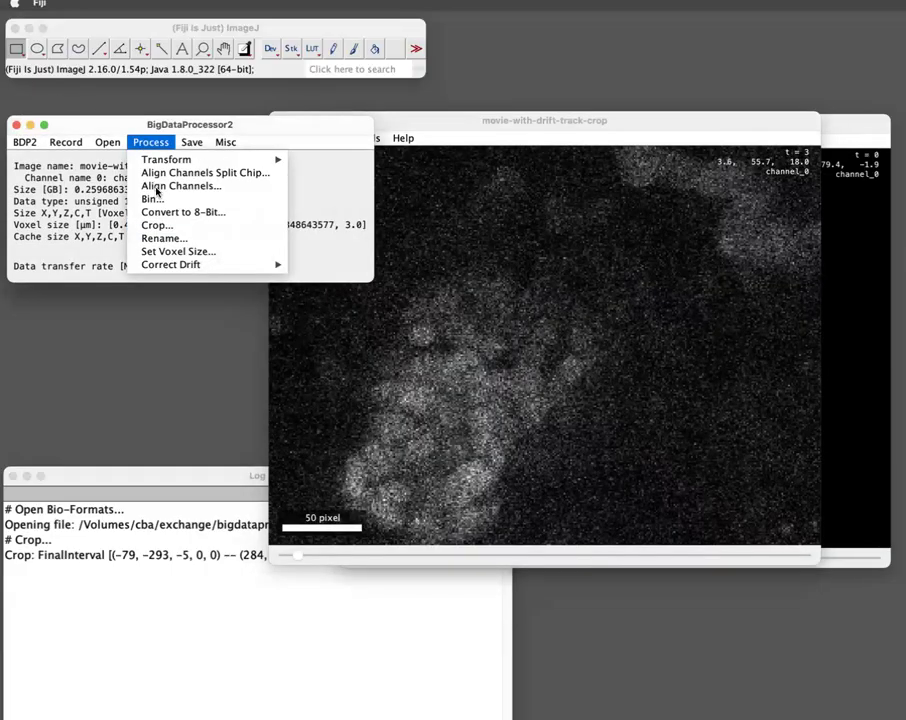
click(158, 201)
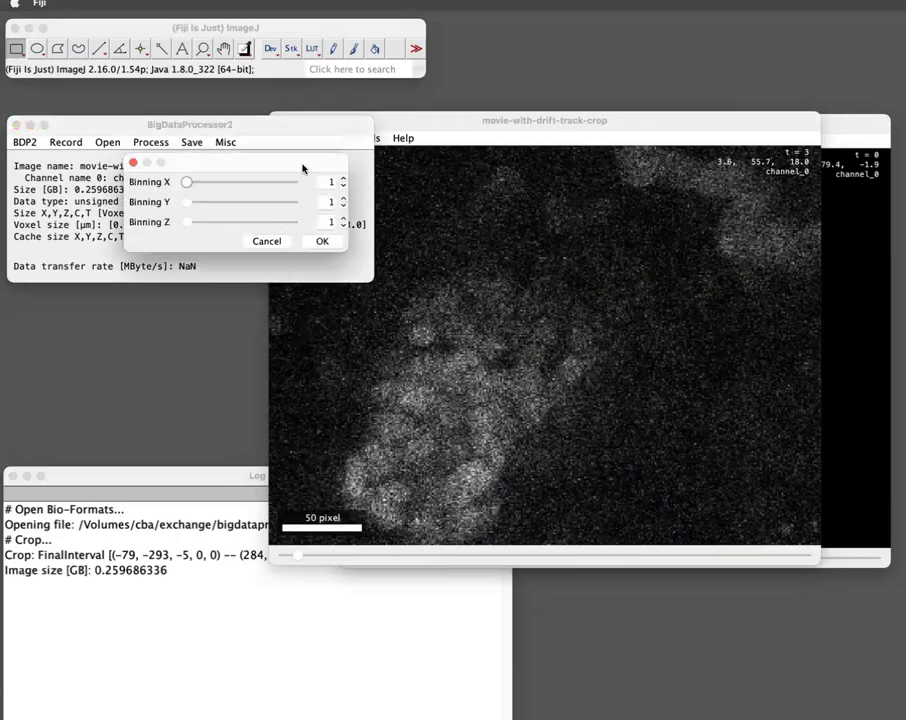
drag(259, 172, 222, 322)
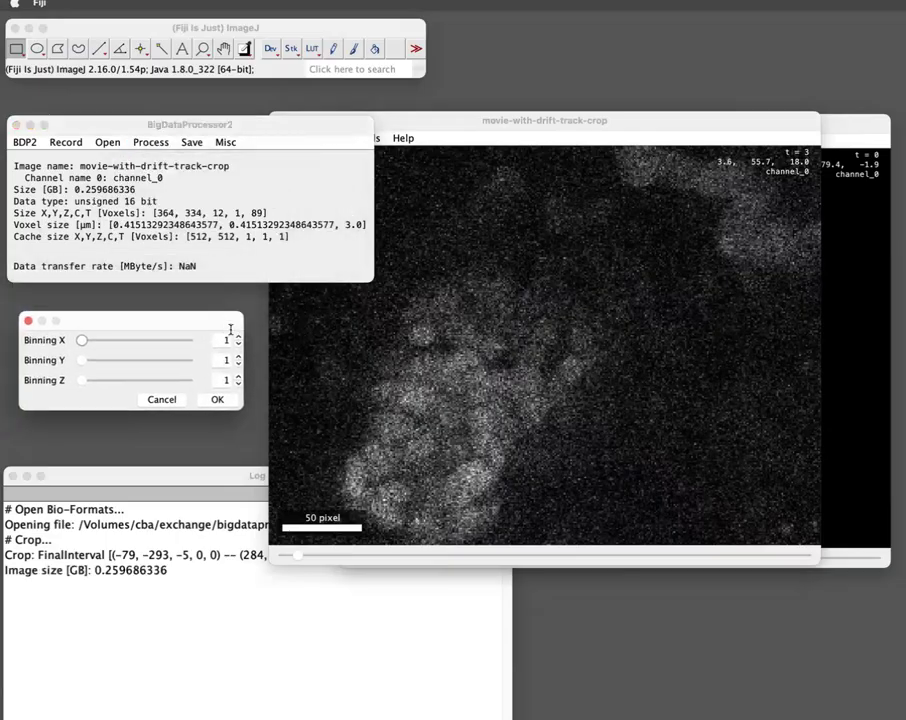
click(238, 337)
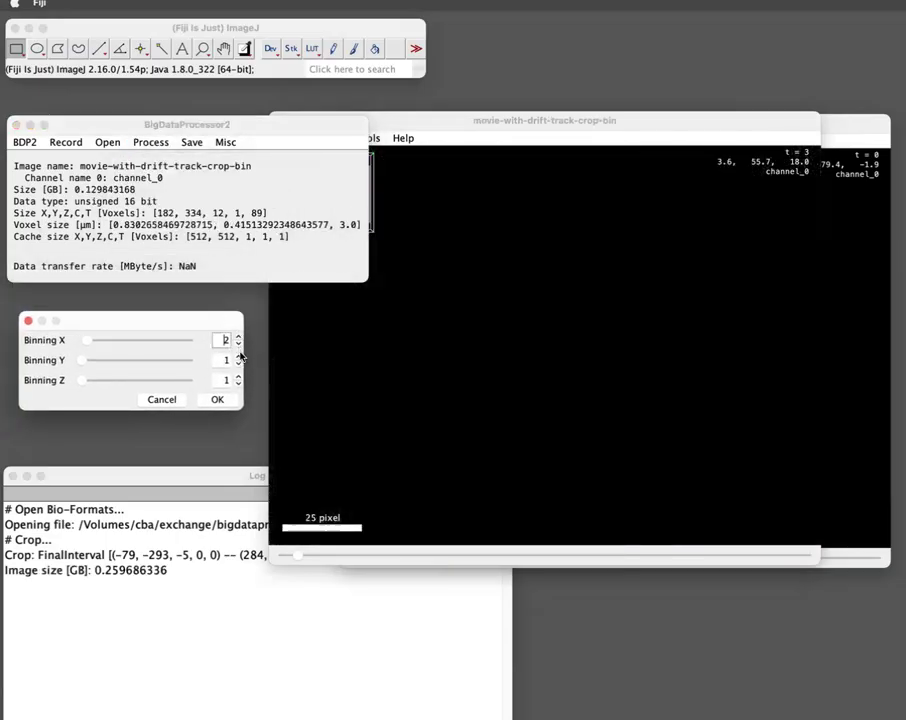
click(238, 356)
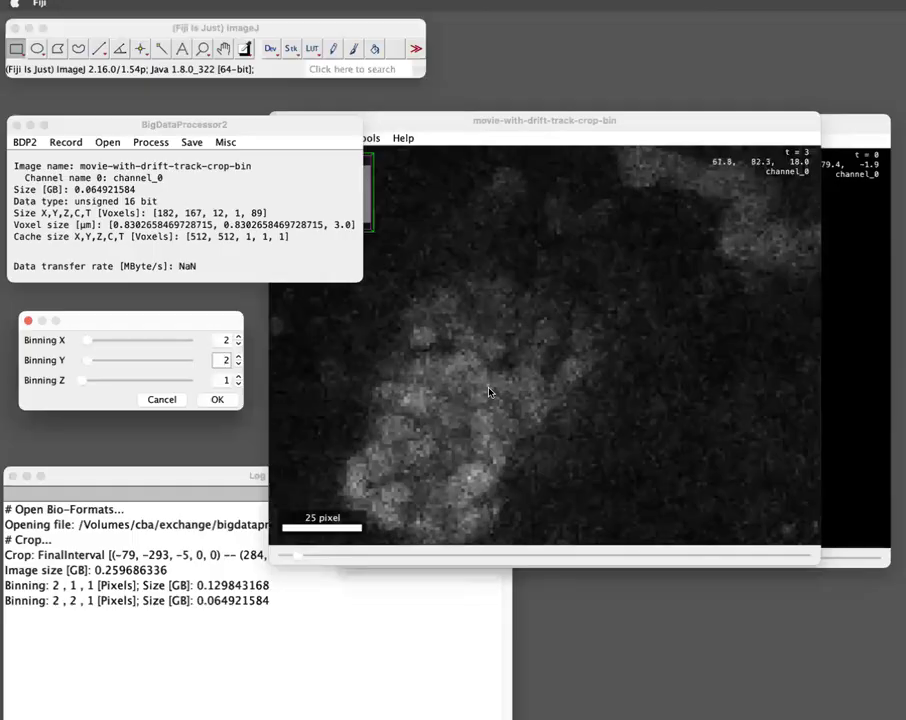
click(218, 400)
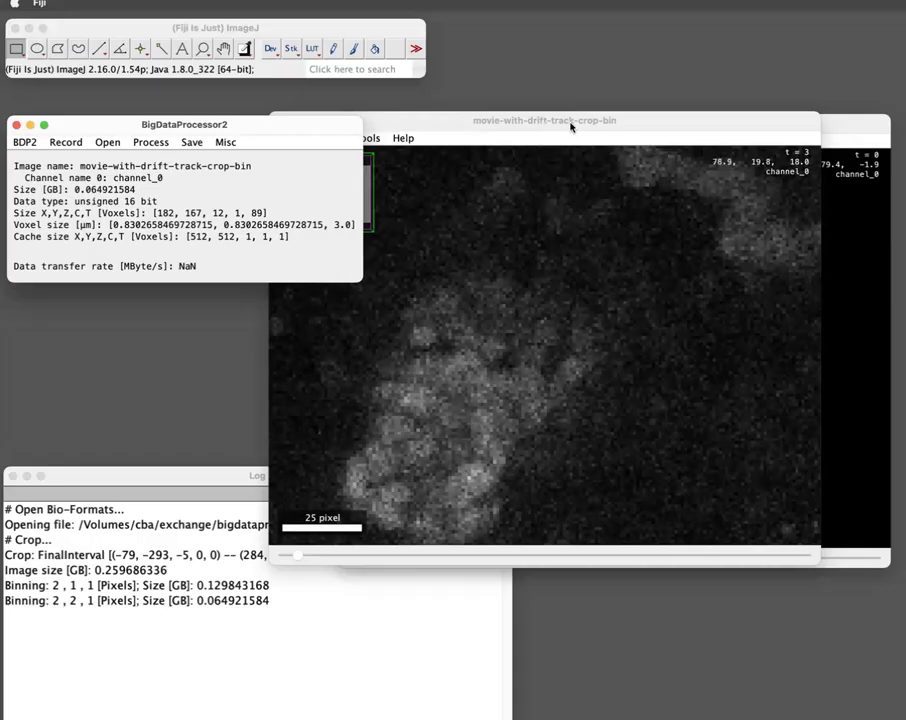
- Examine the whole tissue in the cropped and binned movie at time points 48 and 41
drag(590, 127, 638, 139)
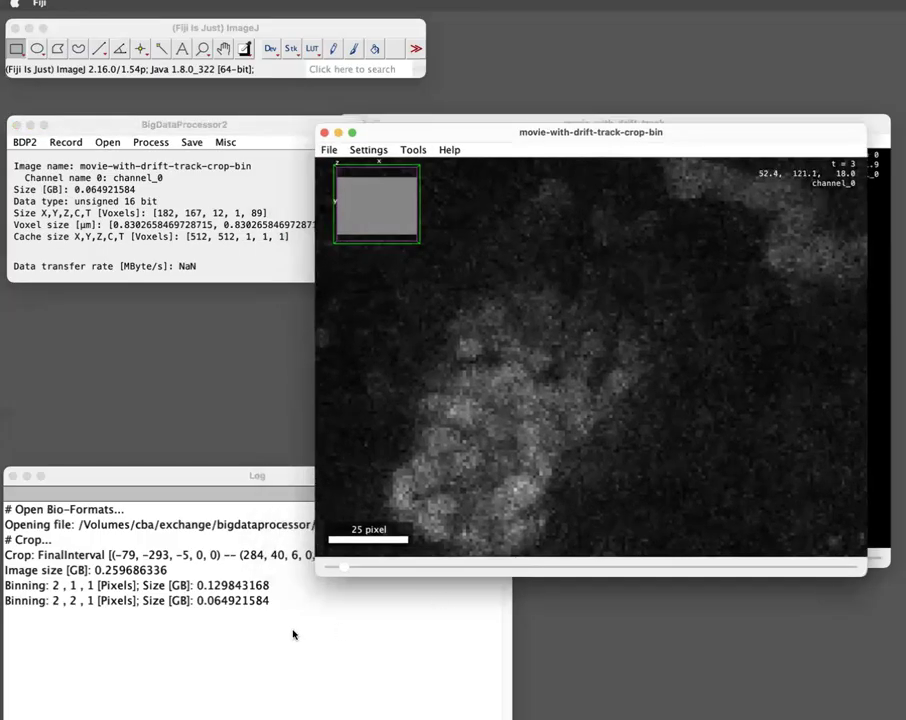
drag(347, 569, 613, 567)
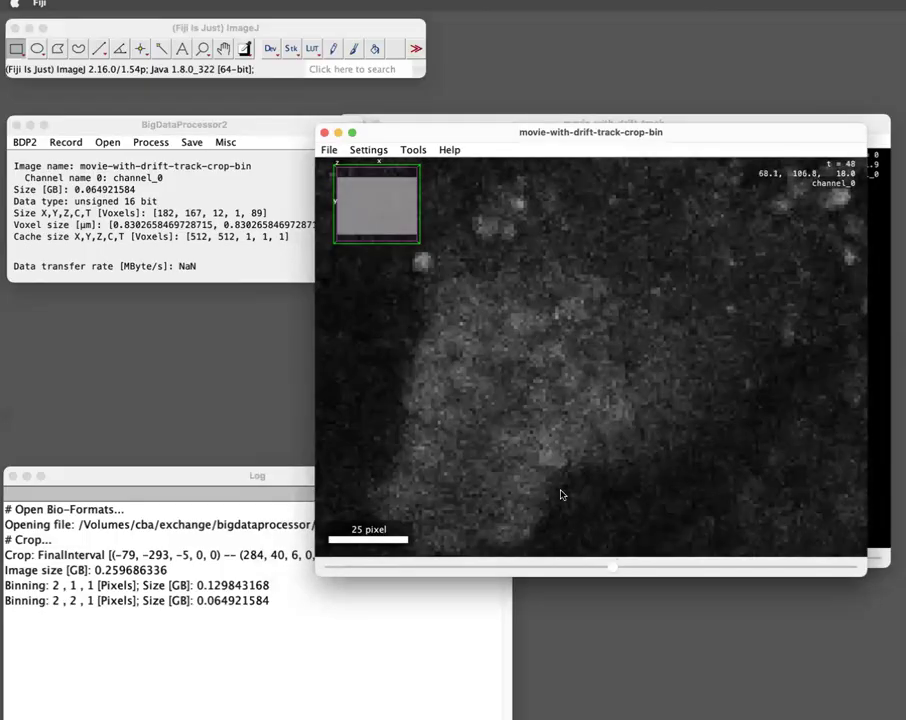
key(Down)
key(Down)
key(Down)
key(Down)
key(Down)
key(Down)
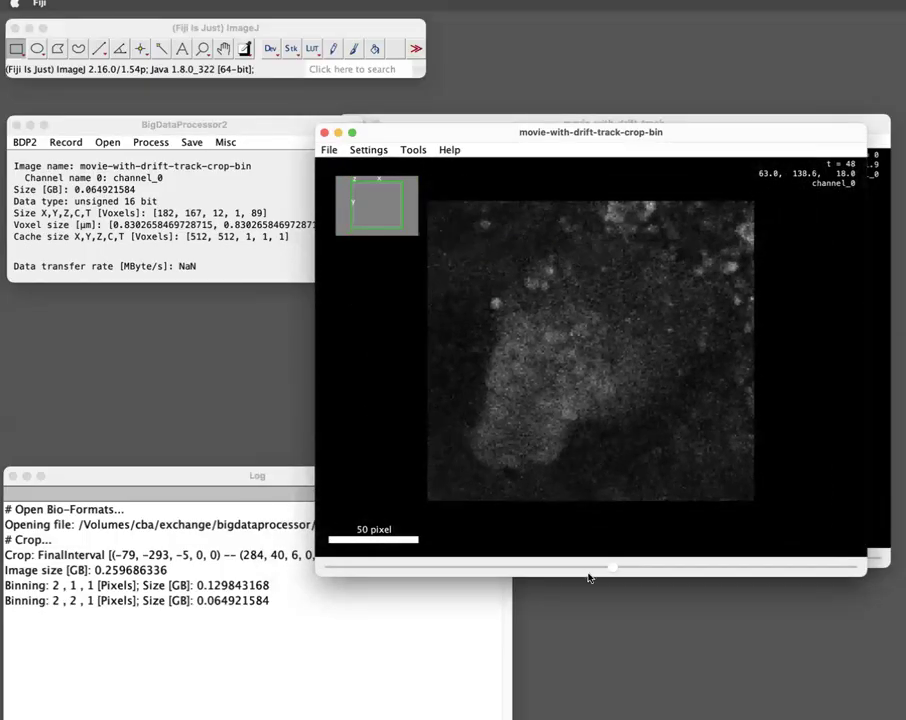
drag(612, 569, 570, 567)
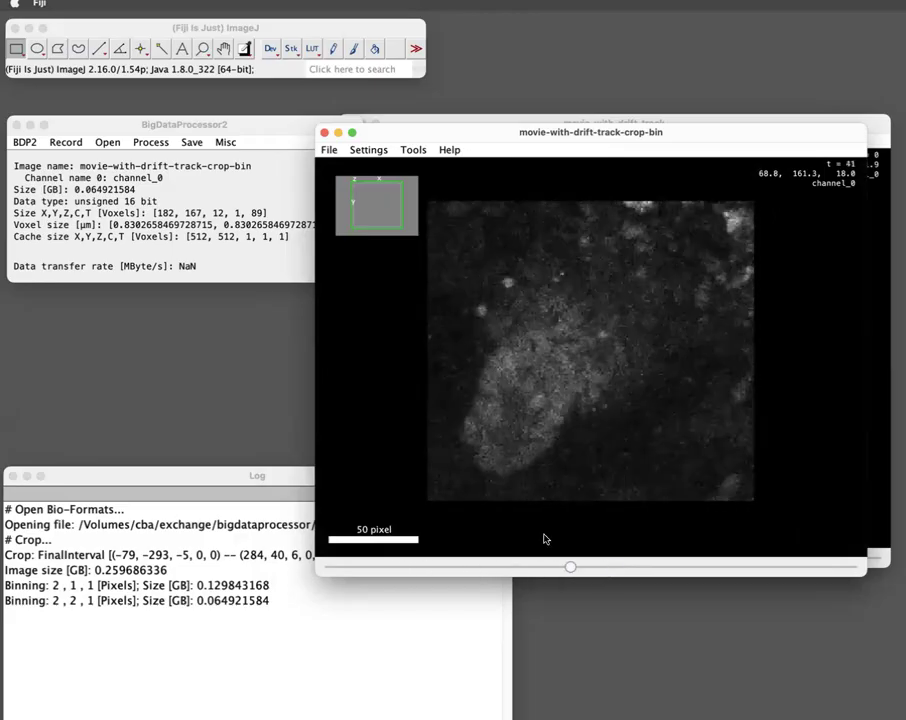
- Start saving the cropped and binned movie as TIFF volumes and browse to the Desktop for the output folder
click(187, 138)
click(190, 143)
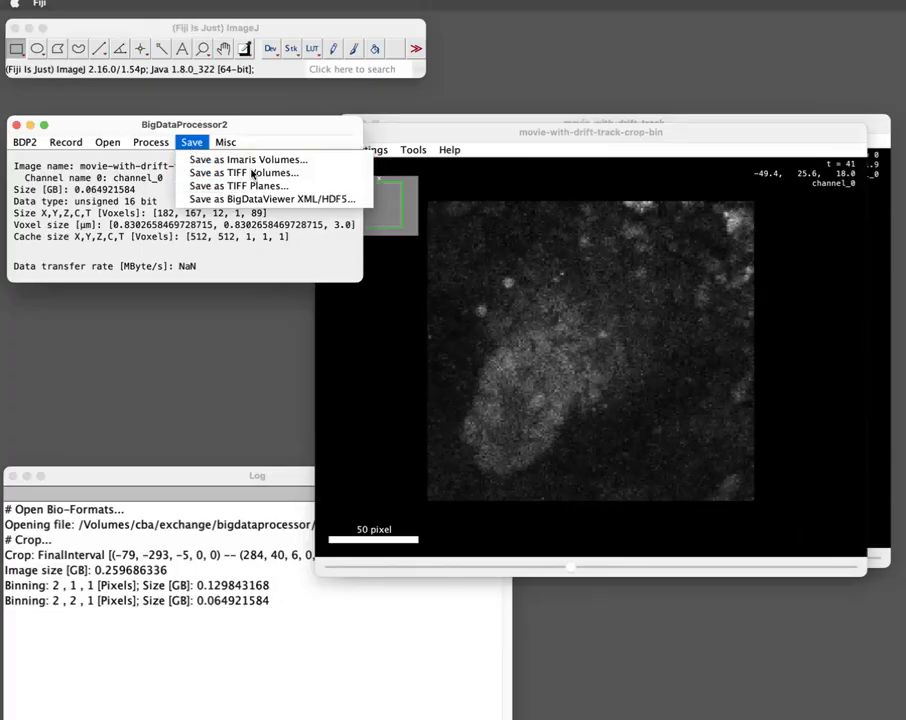
click(207, 174)
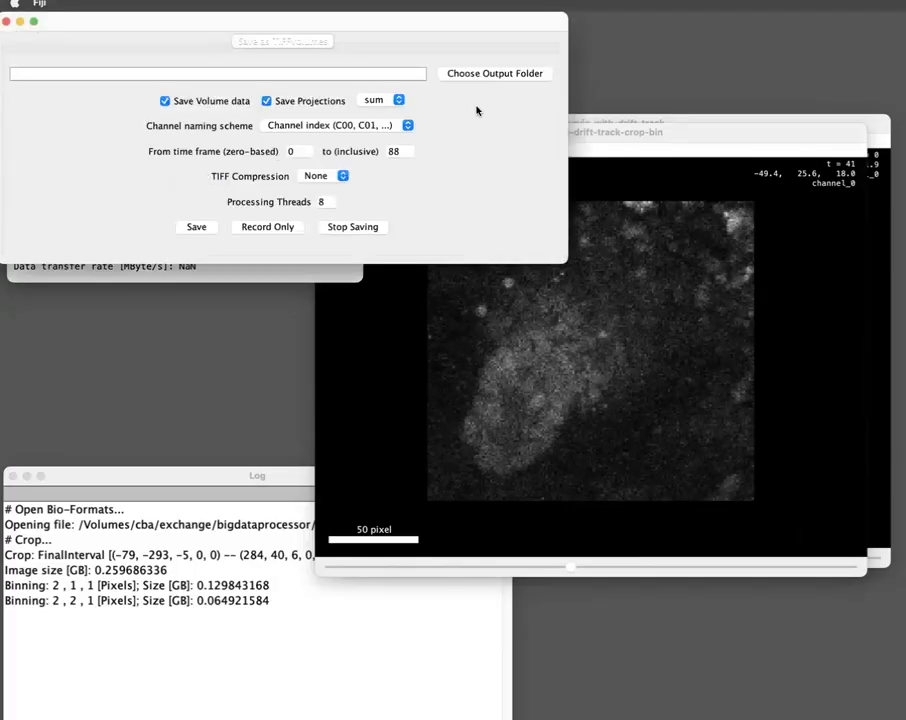
click(495, 74)
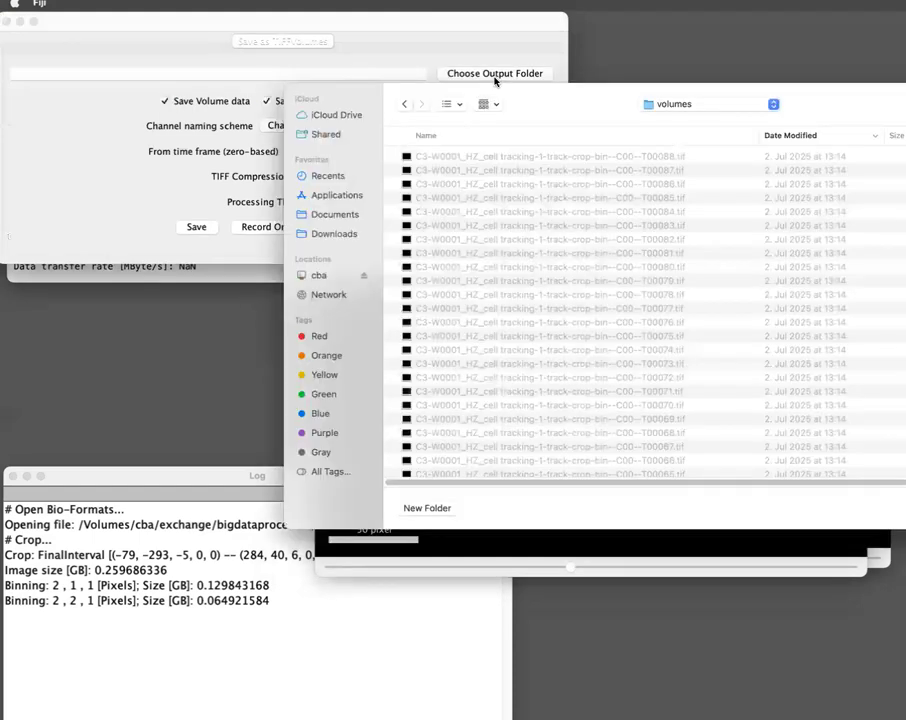
click(678, 105)
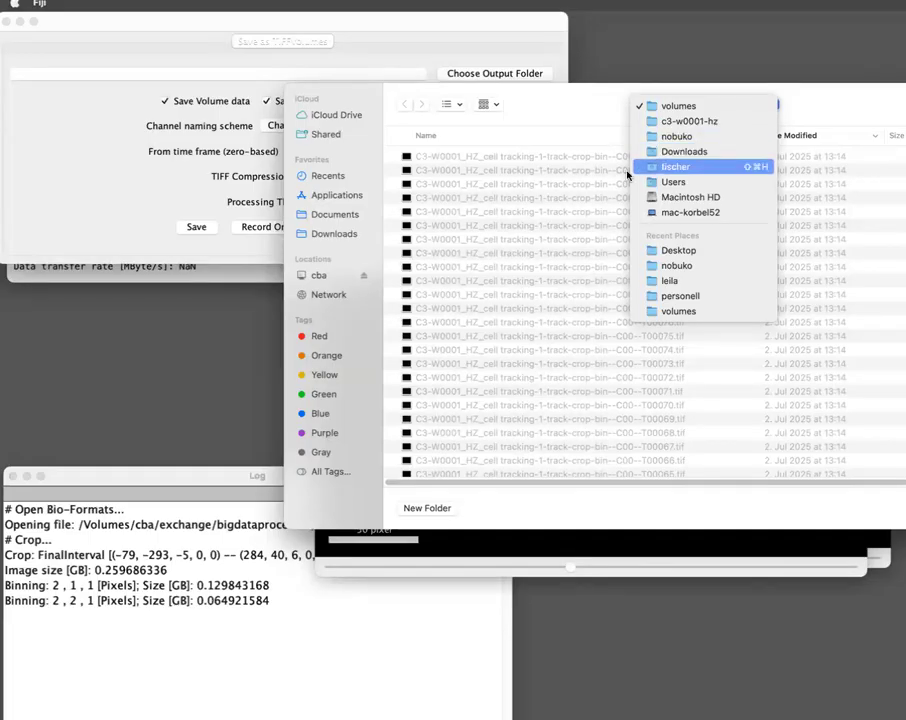
click(690, 251)
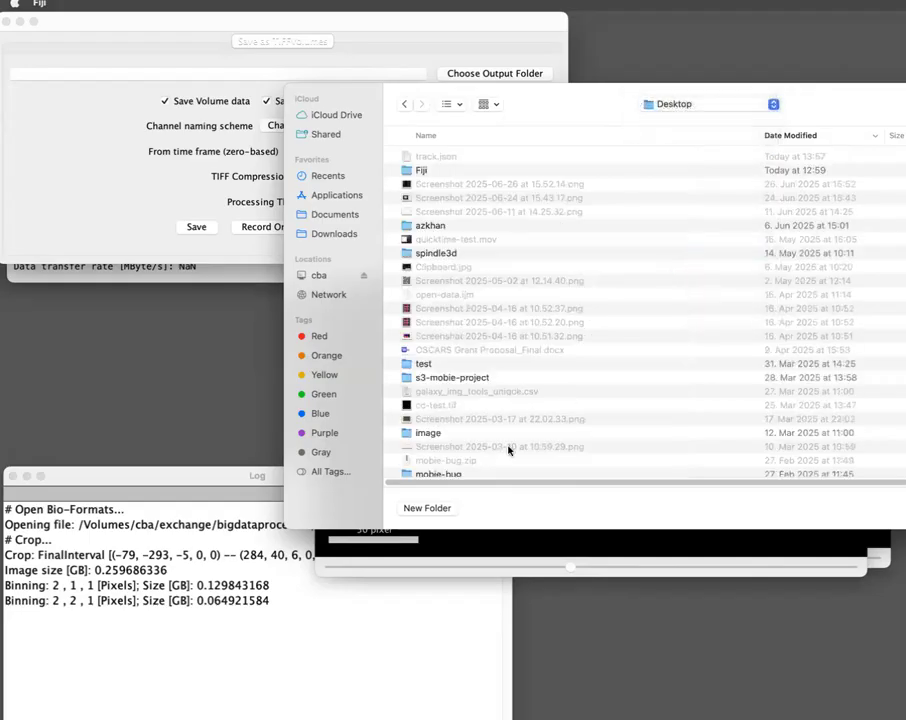
- Create a folder named drift-test on the Desktop and set drift-test/movie as the output location
click(427, 507)
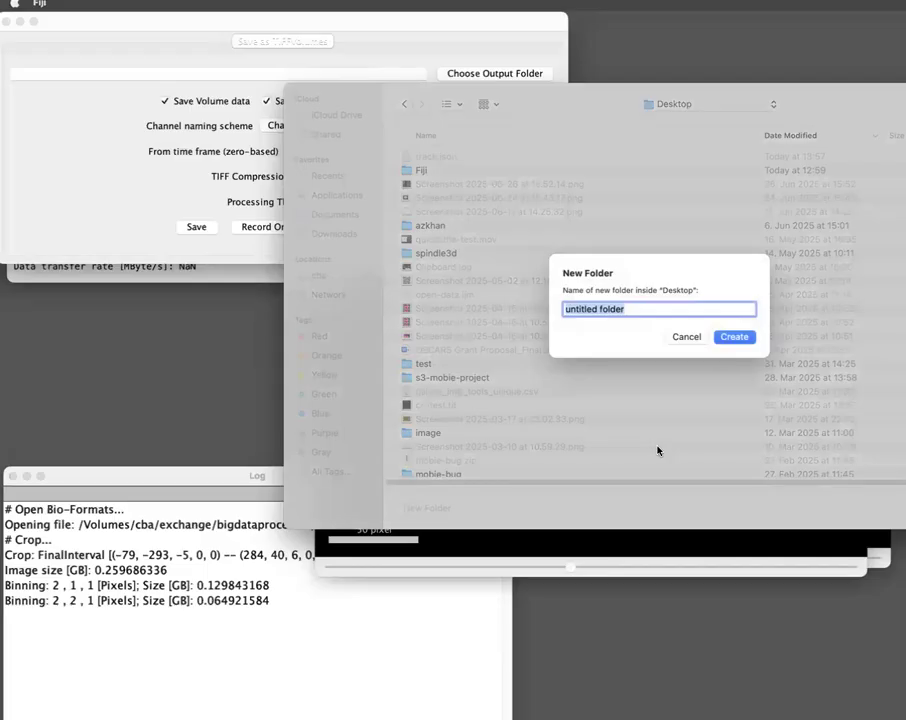
text(tra)
key(BackSpace)
key(BackSpace)
key(BackSpace)
text(drift)
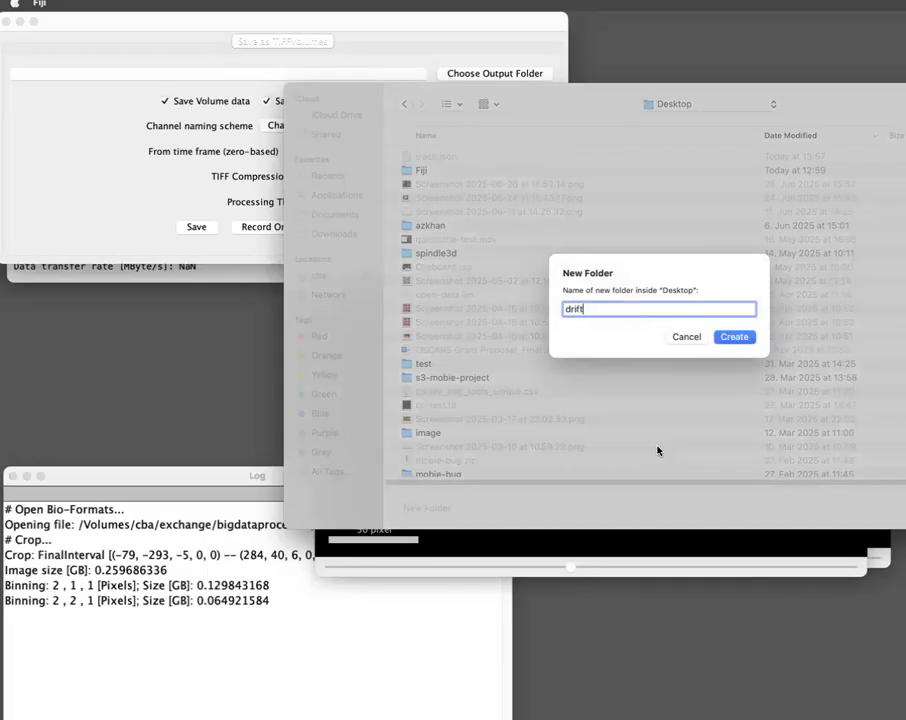
text(-test)
click(745, 336)
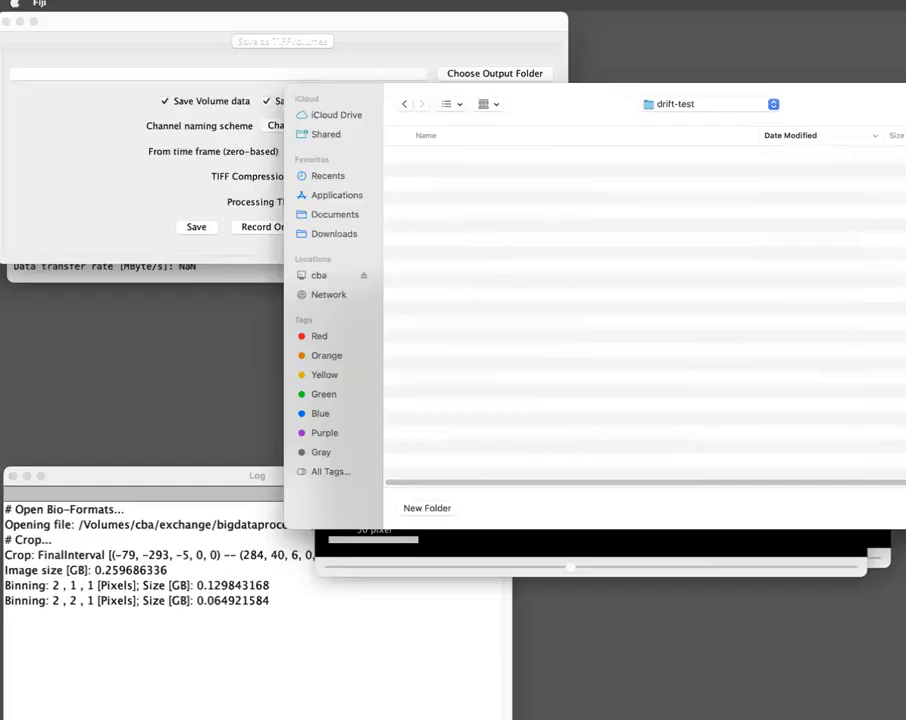
key(Return)
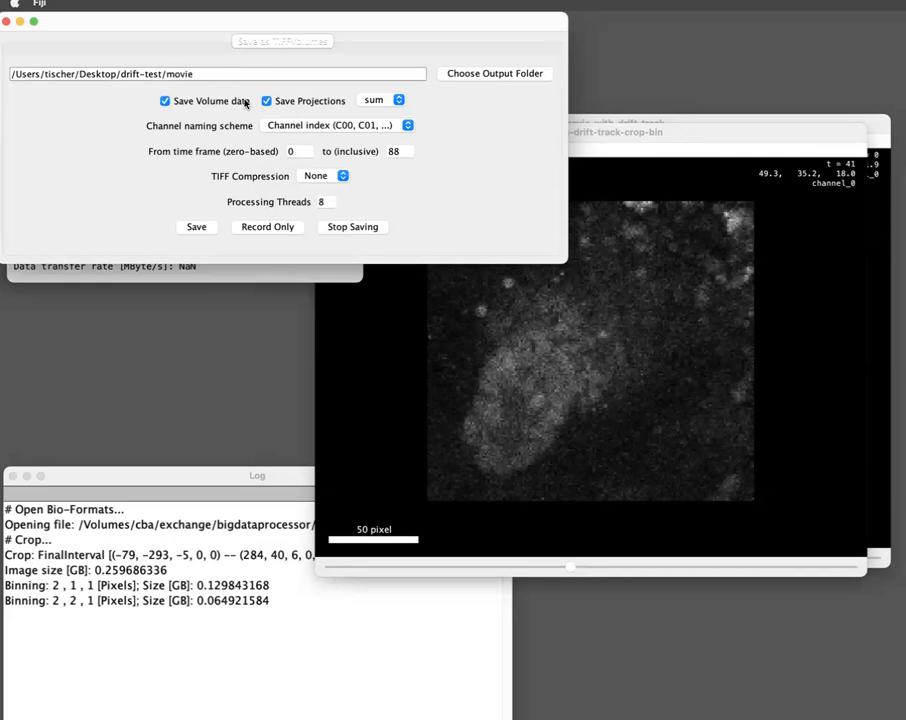
- Save the TIFF volume data without projections, follow the progress in the widened log, and close the save dialog
click(267, 101)
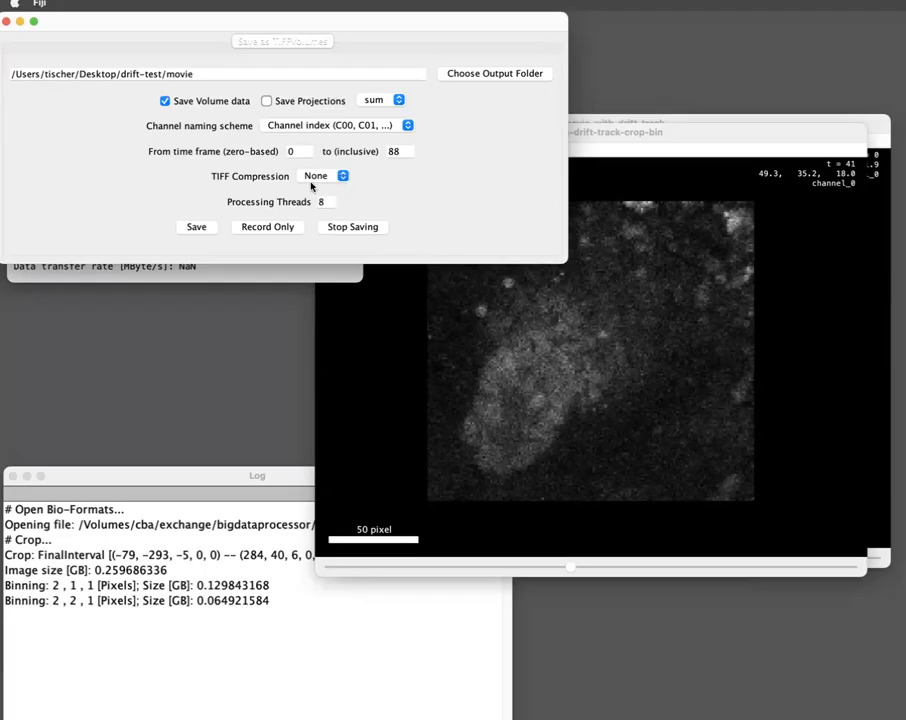
click(198, 227)
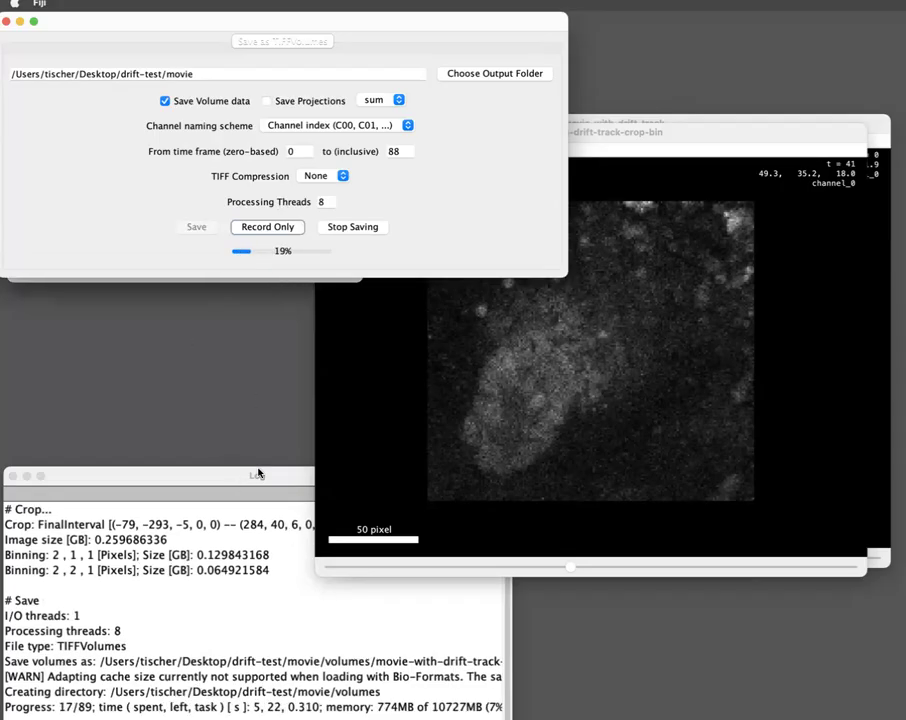
drag(258, 475, 270, 338)
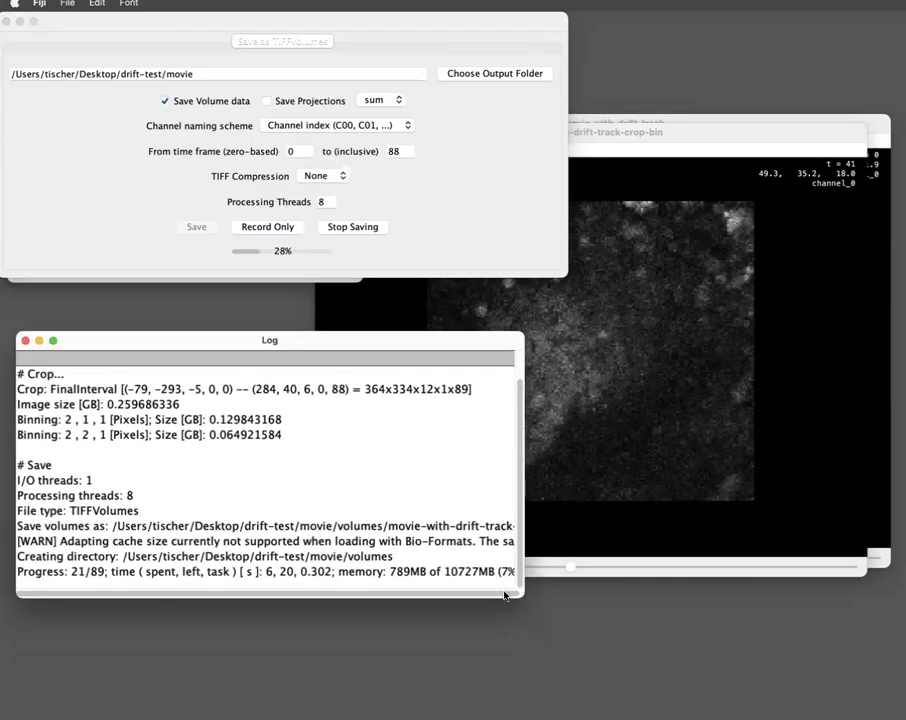
drag(527, 543, 672, 565)
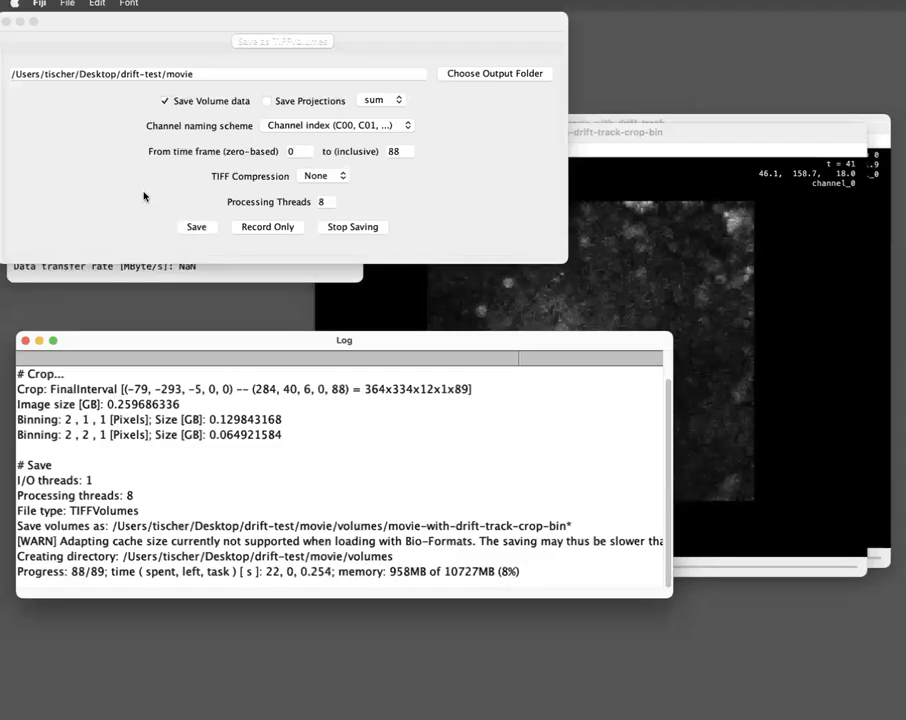
drag(80, 24, 118, 54)
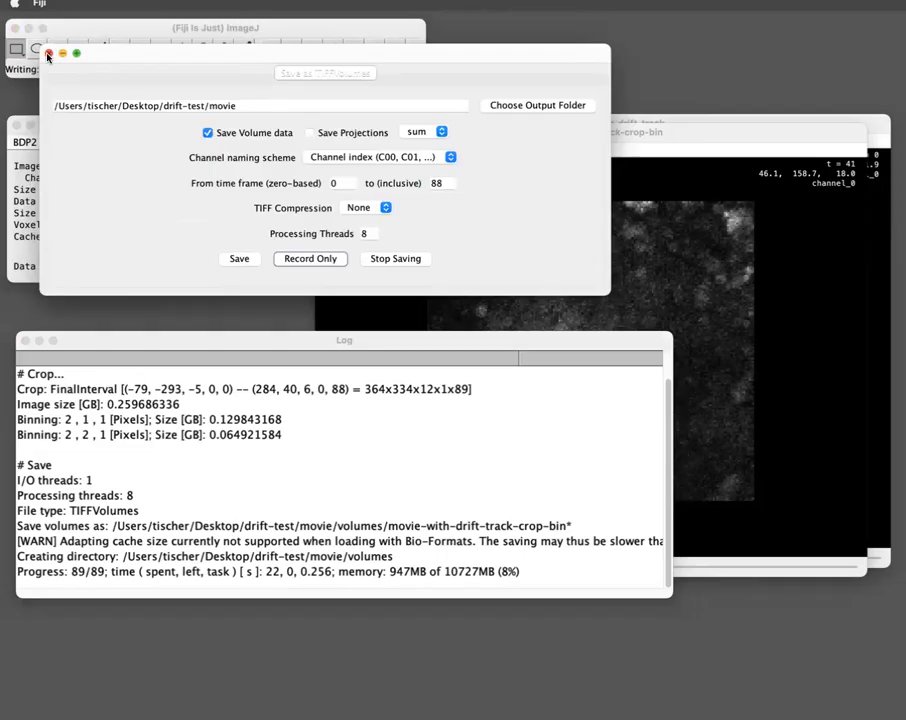
click(47, 56)
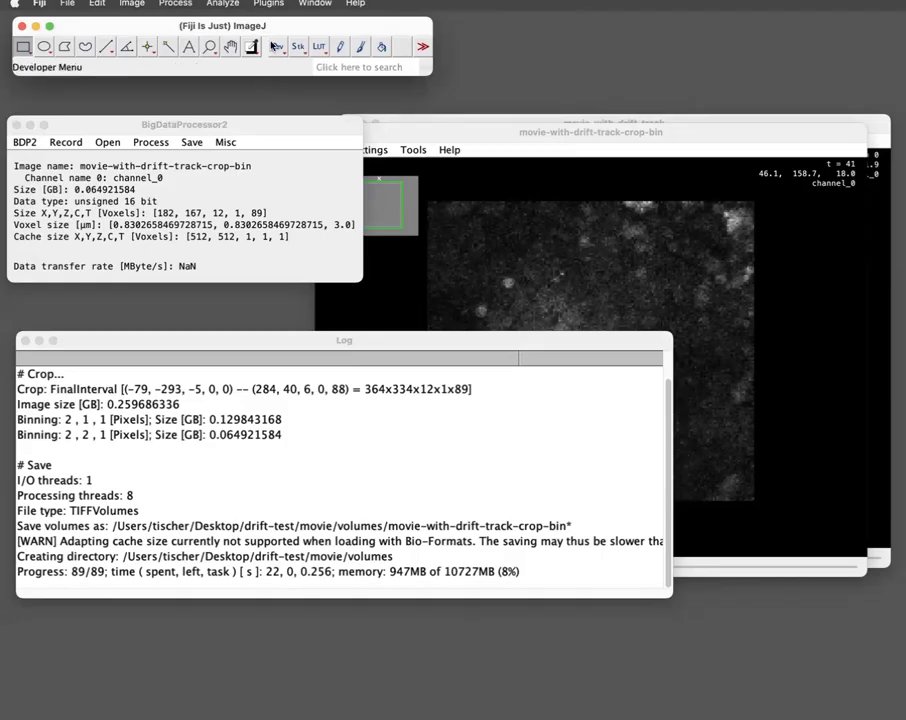
drag(296, 27, 305, 30)
click(594, 144)
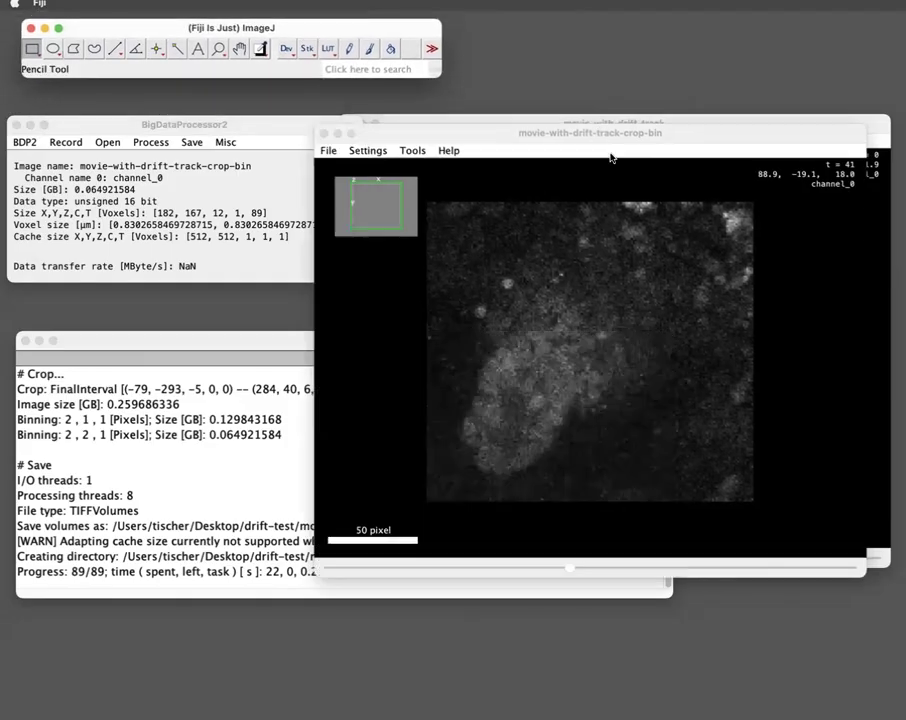
click(260, 31)
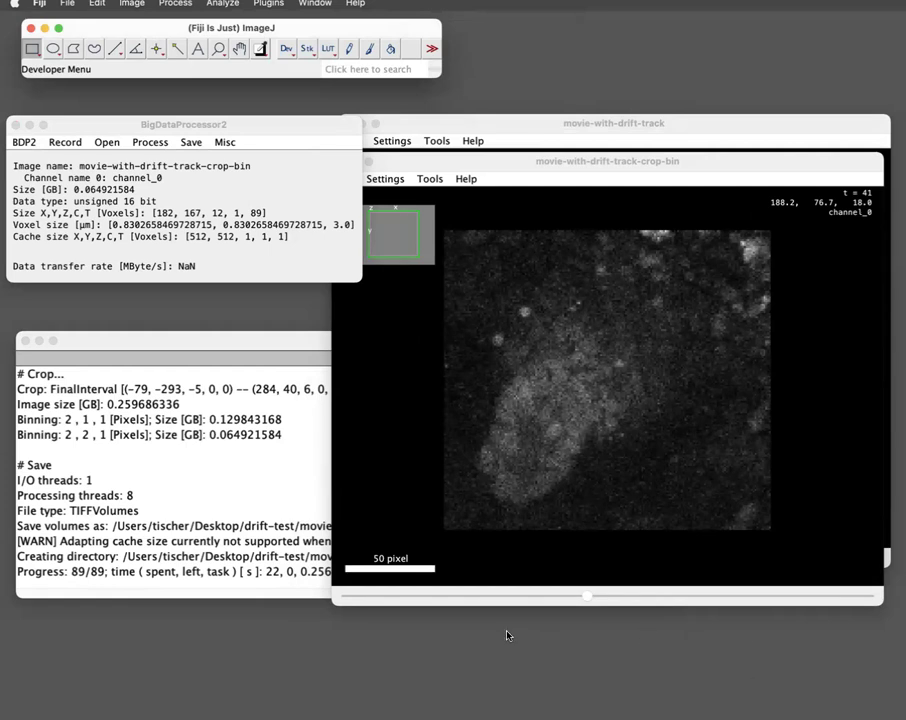
- Switch to Finder and look through the exported TIFF files in the movie's volumes folder inside drift-test
key(super+Tab)
drag(573, 310, 197, 286)
double_click(324, 338)
click(325, 337)
double_click(324, 337)
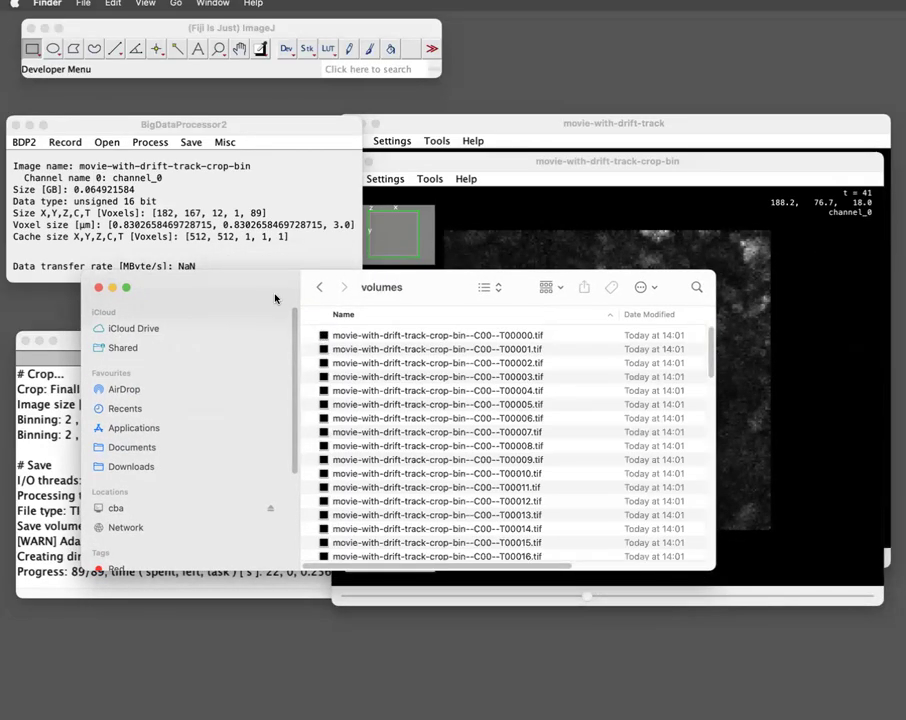
drag(275, 298, 218, 272)
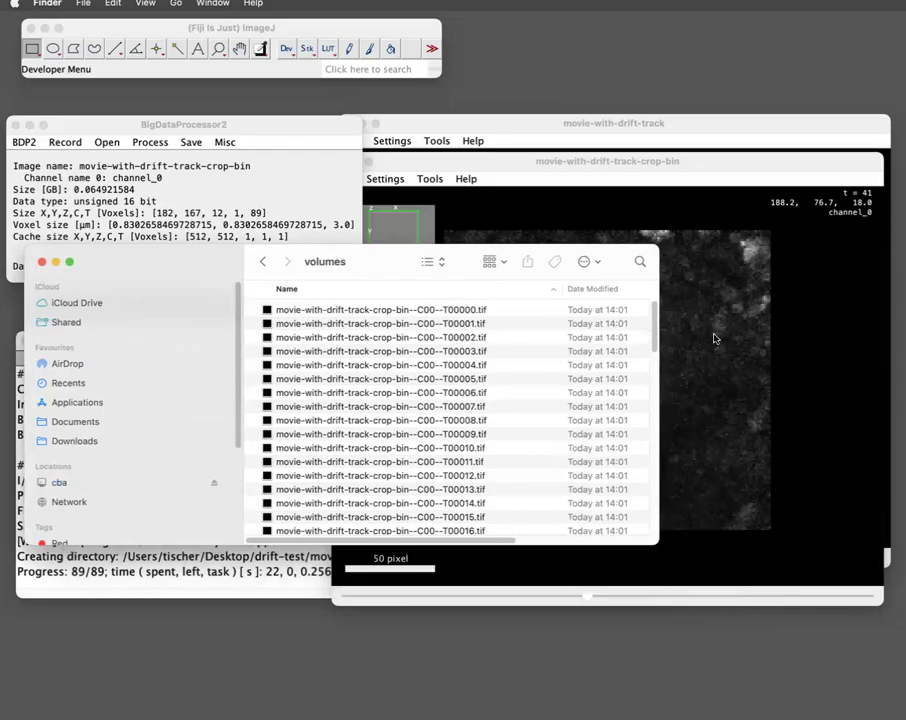
scroll(650, 535, down, 10)
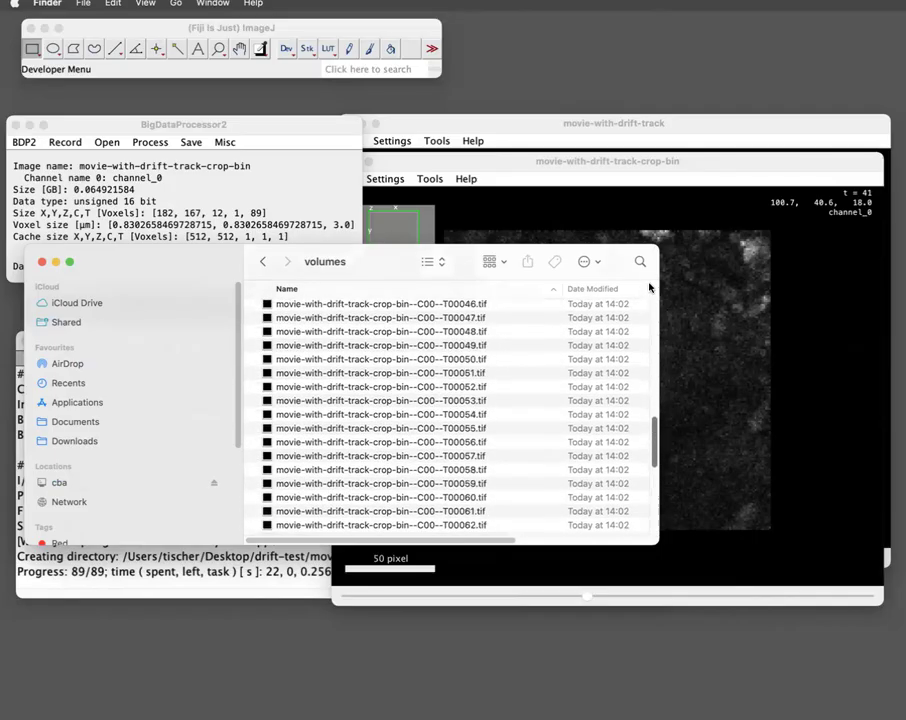
scroll(600, 450, up, 15)
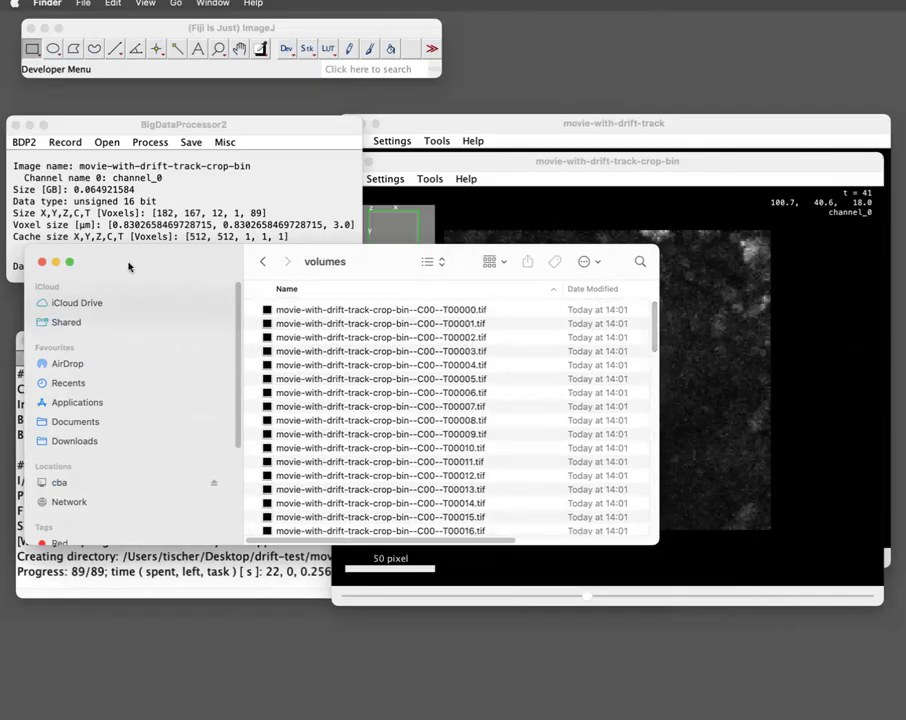
- Open movie-with-drift-track-crop-bin--C00--T00088.tif from drift-test/movie/volumes with the Bio-Formats Importer in Fiji
click(211, 31)
click(270, 4)
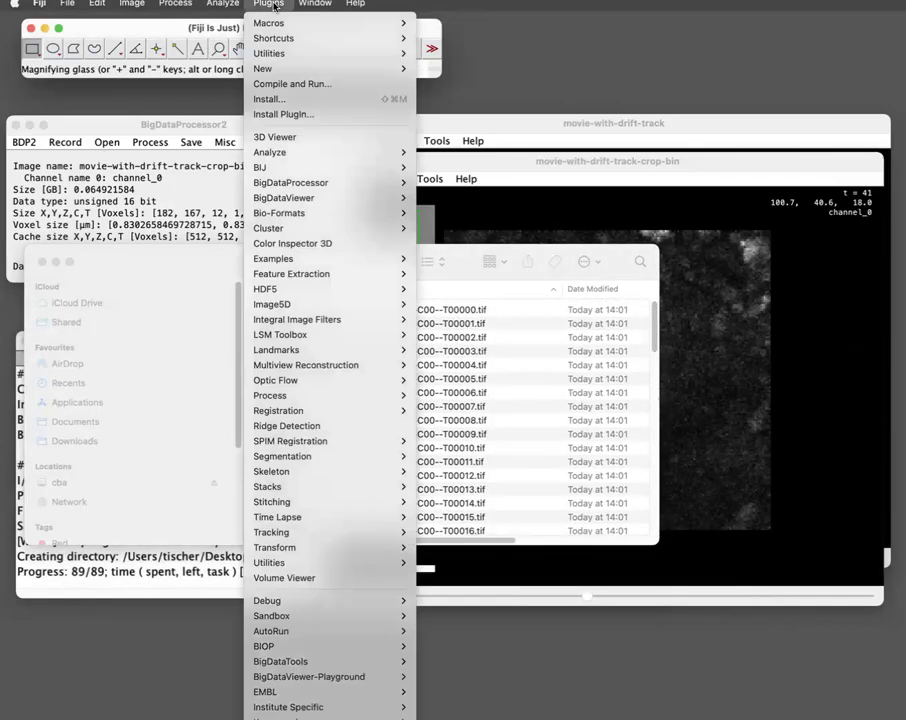
mouse_move(320, 219)
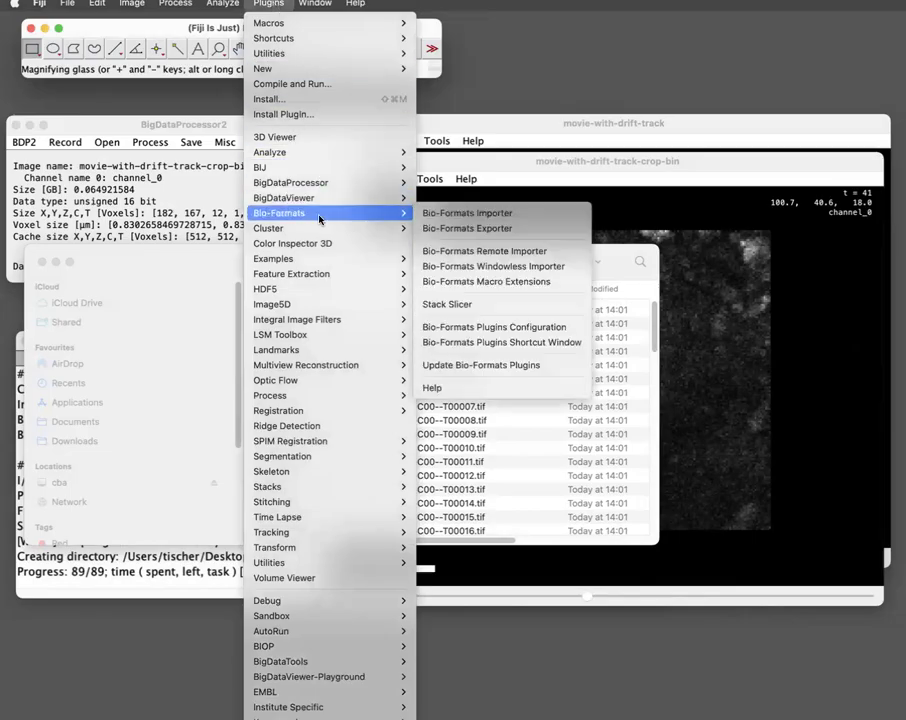
click(433, 213)
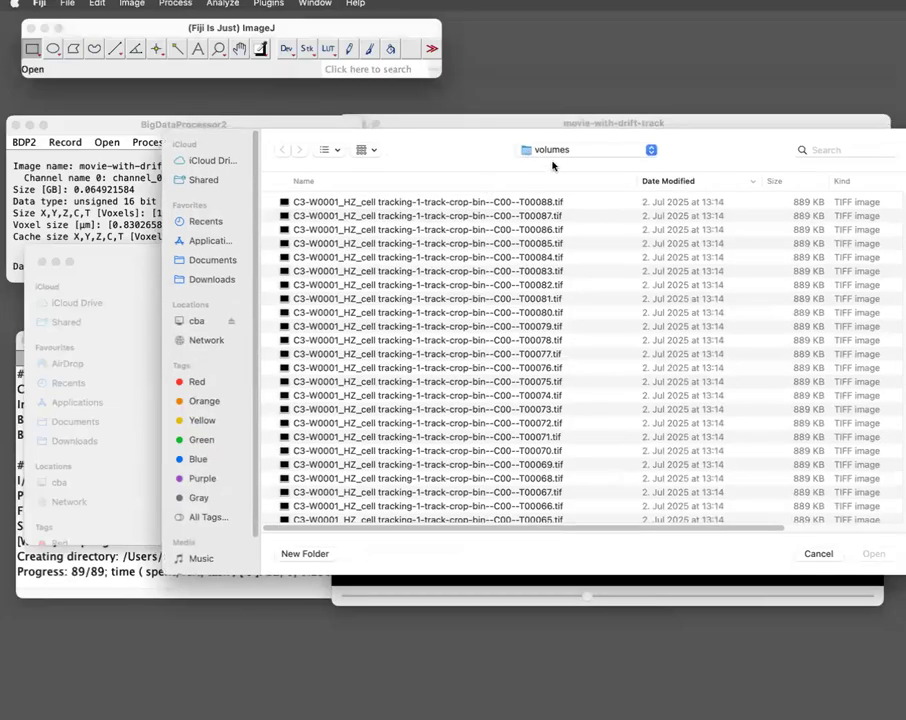
click(566, 152)
click(560, 296)
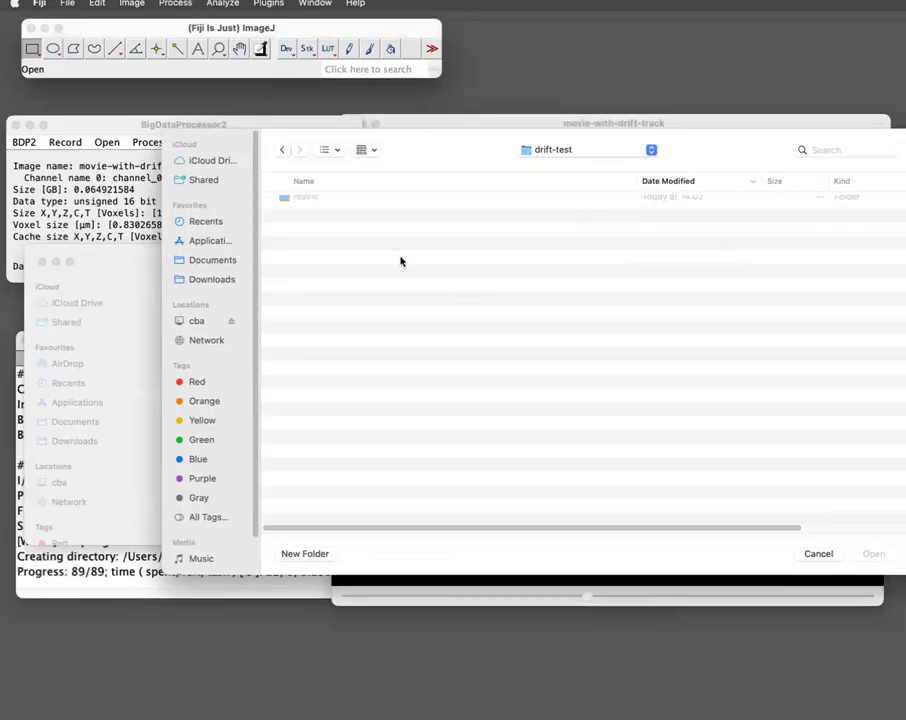
double_click(306, 203)
double_click(305, 203)
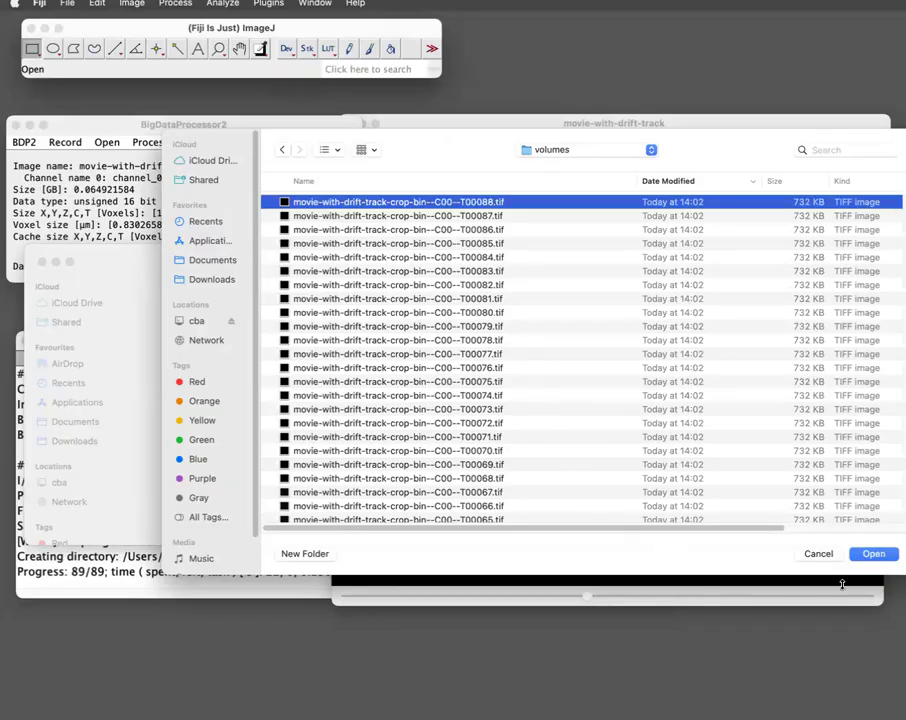
click(878, 556)
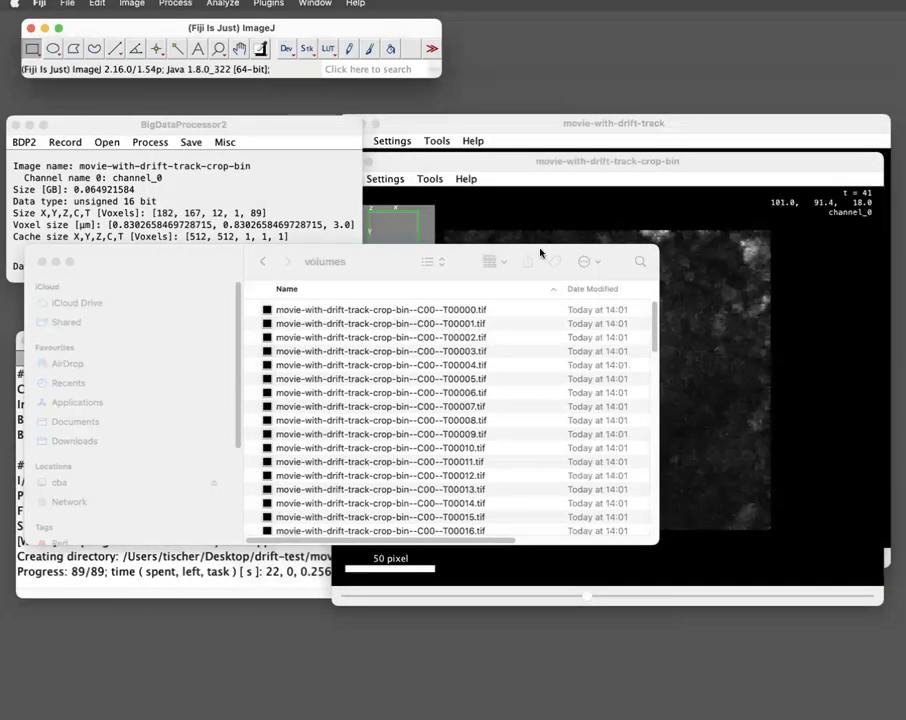
- Import it as a hyperstack with similarly named files grouped, checking the file name pattern and accepting 89 images along axis 1
drag(590, 113, 436, 112)
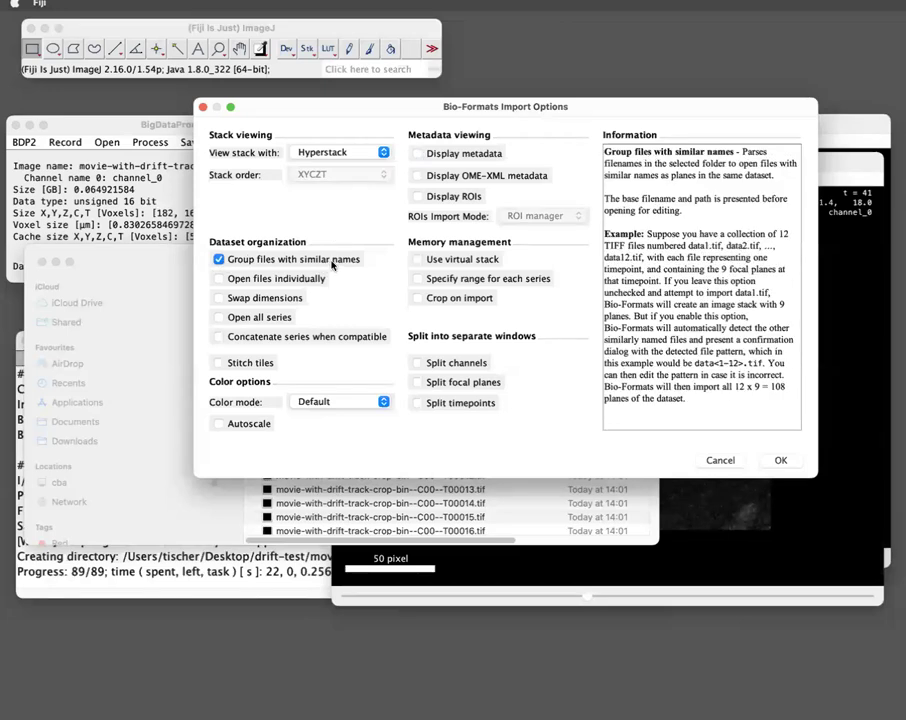
drag(478, 105, 452, 98)
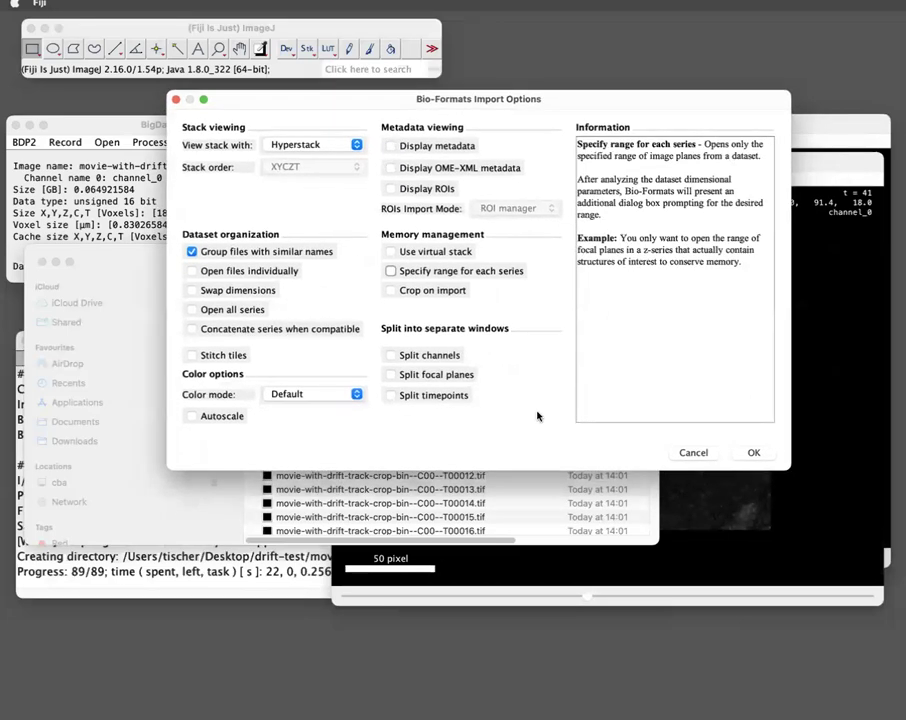
click(752, 453)
drag(661, 160, 353, 164)
drag(681, 235, 812, 235)
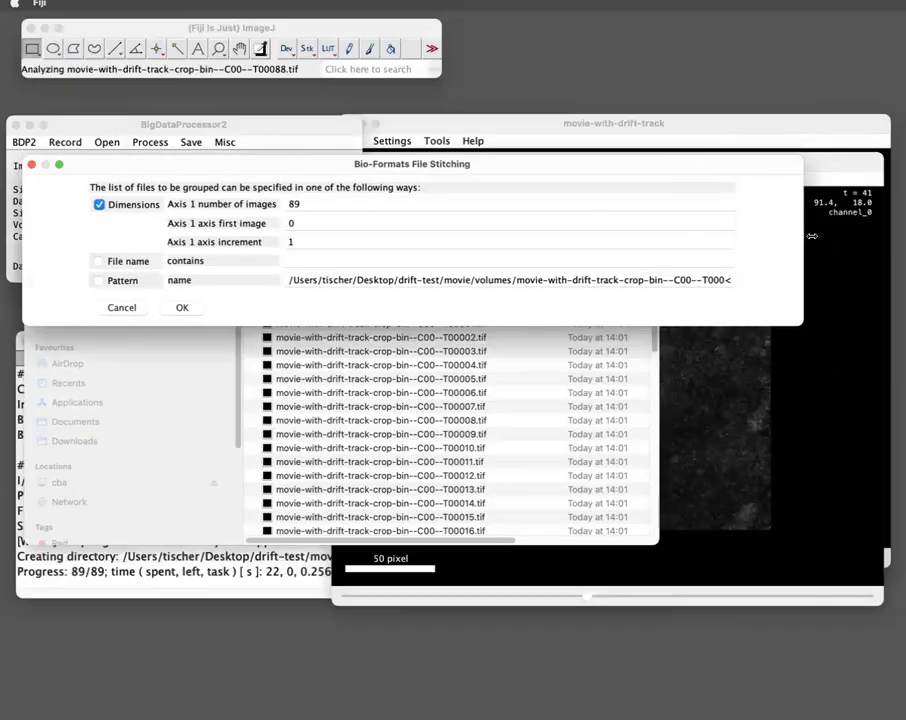
triple_click(737, 283)
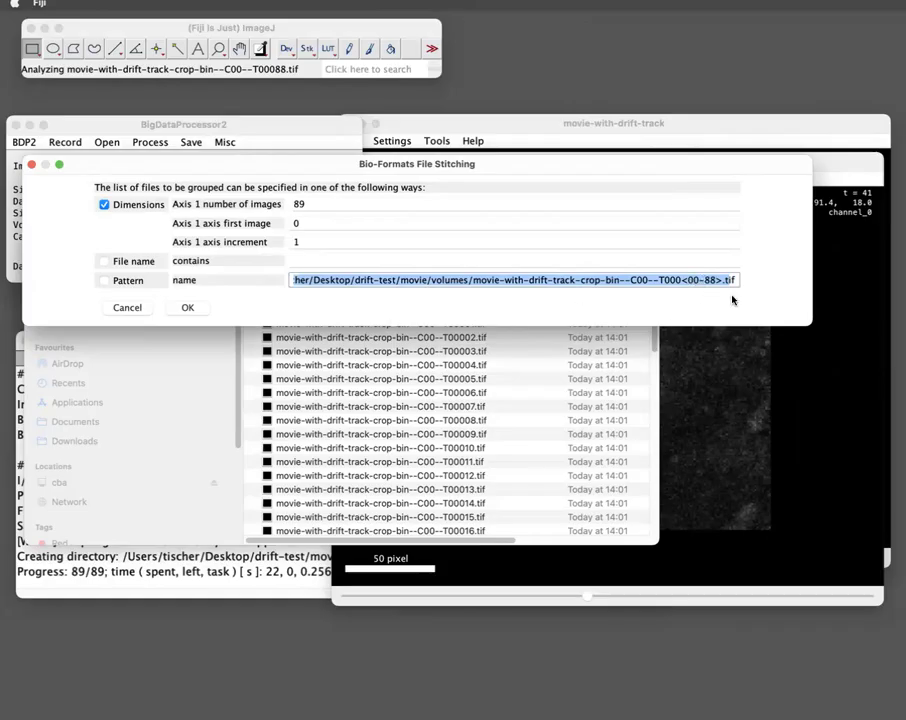
click(188, 308)
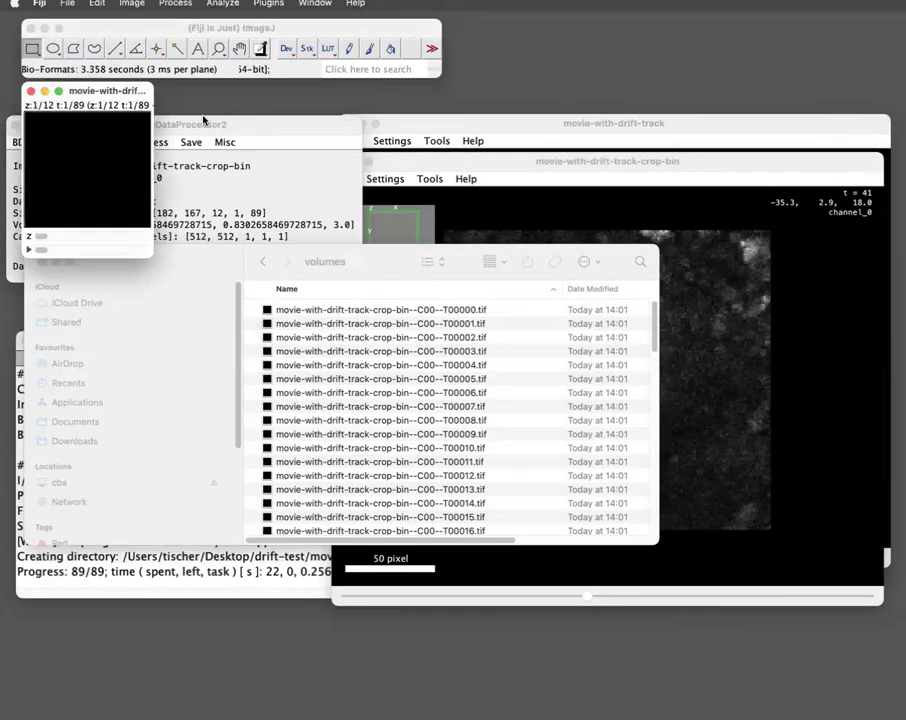
- Auto-adjust the imported movie's brightness and contrast at z slice 7 and view it at time point 12
drag(117, 97, 314, 183)
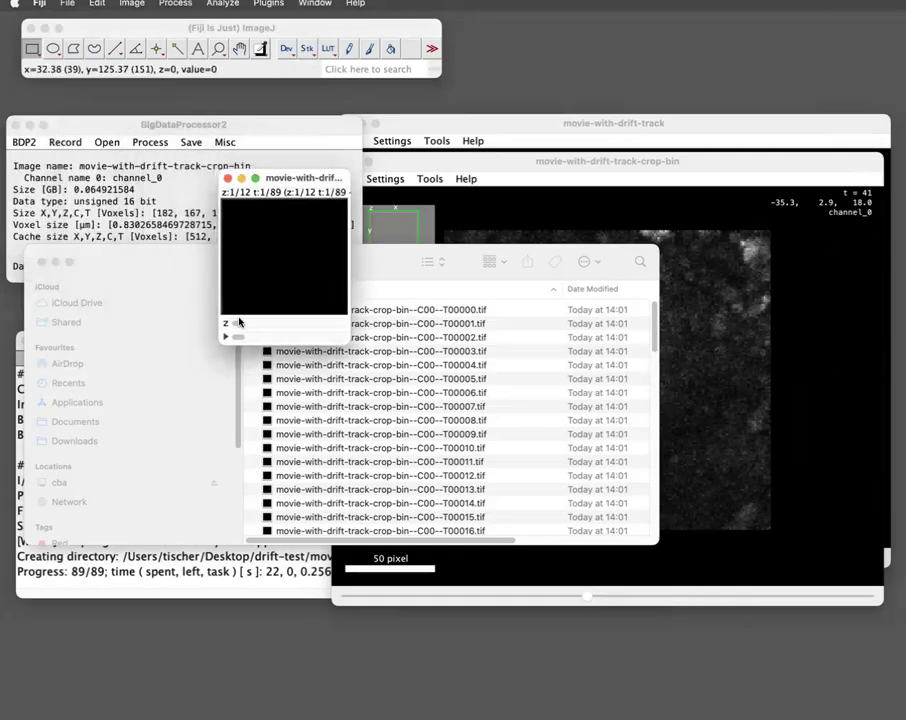
drag(238, 325, 301, 326)
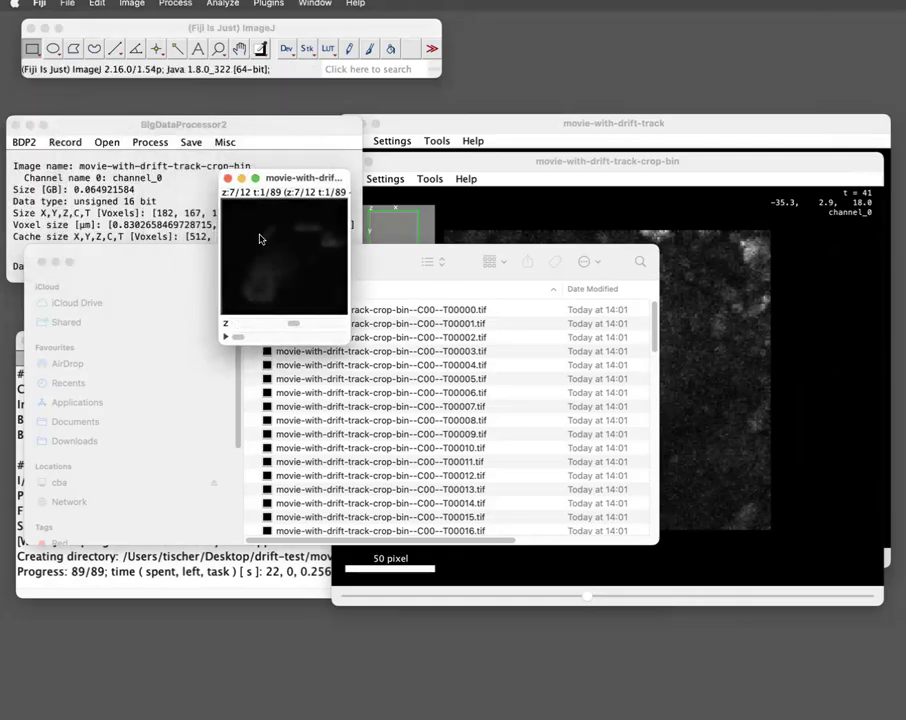
click(140, 5)
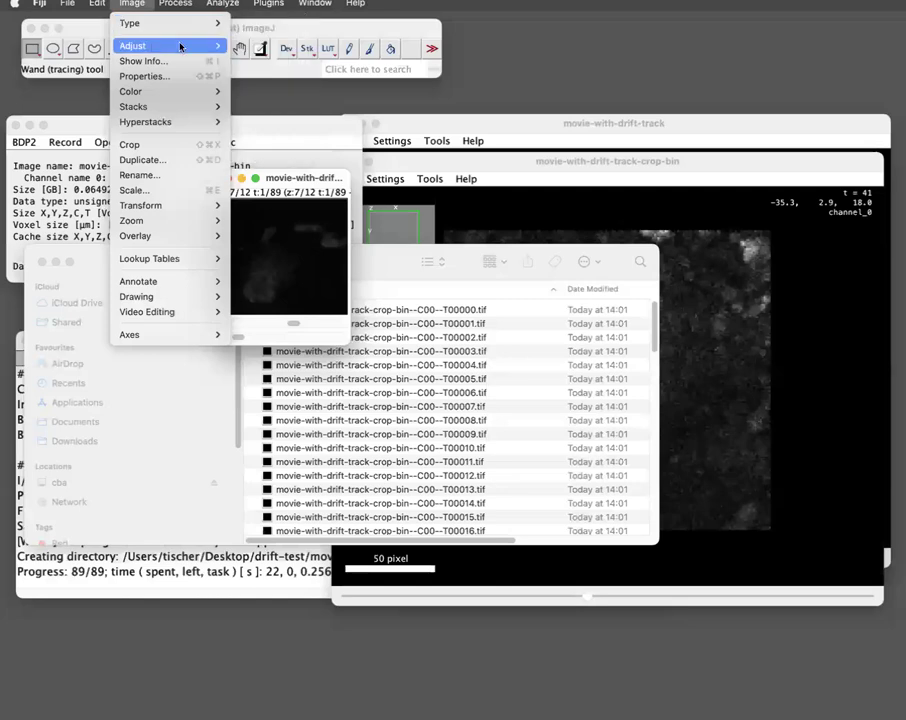
click(317, 44)
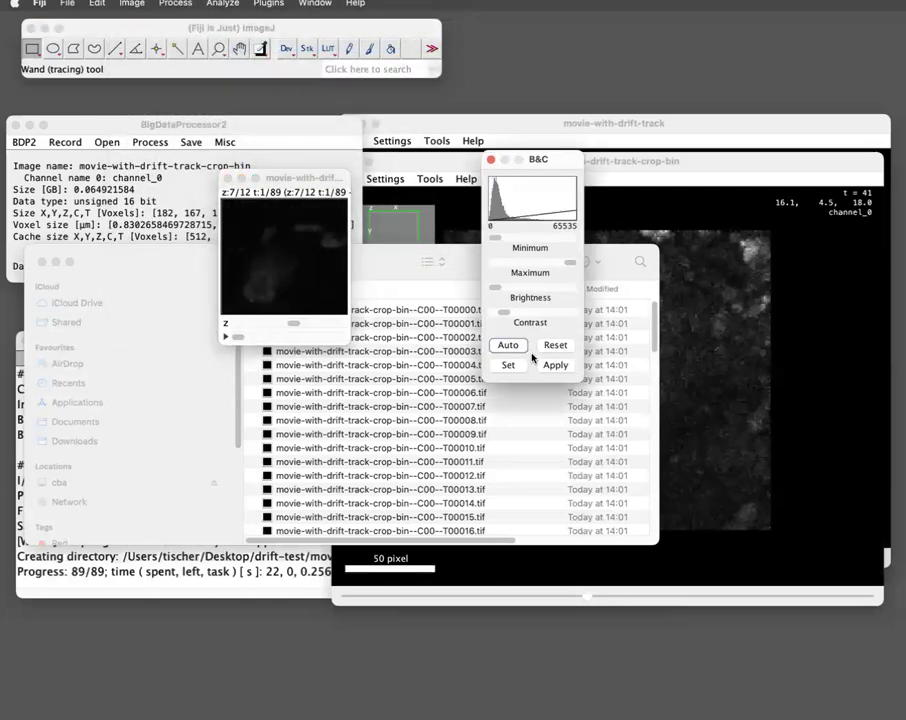
click(508, 345)
mouse_move(241, 340)
mouse_down()
mouse_move(324, 332)
mouse_move(257, 337)
mouse_up()
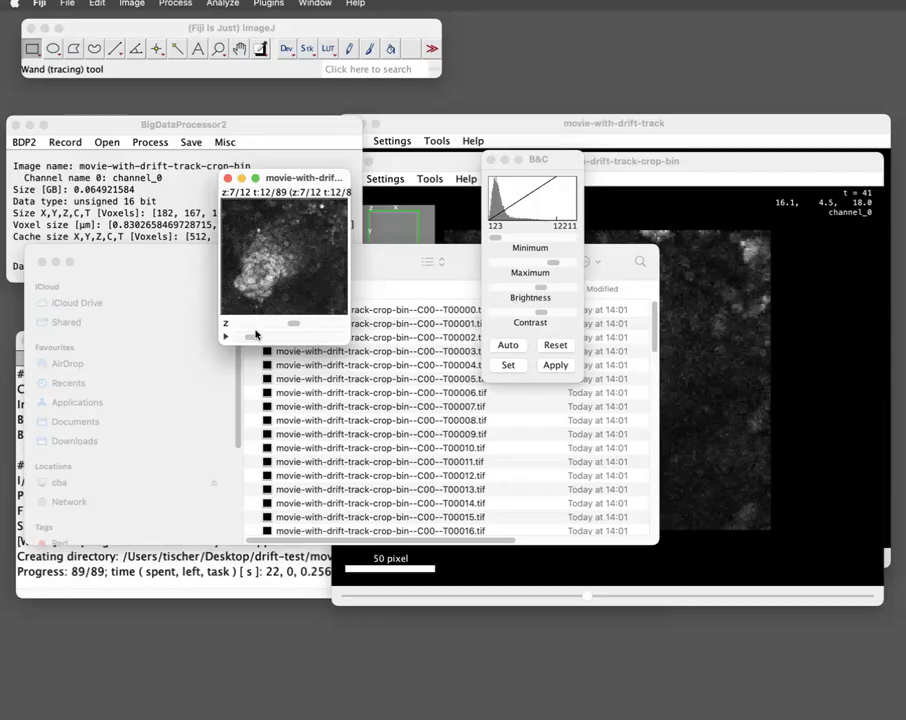